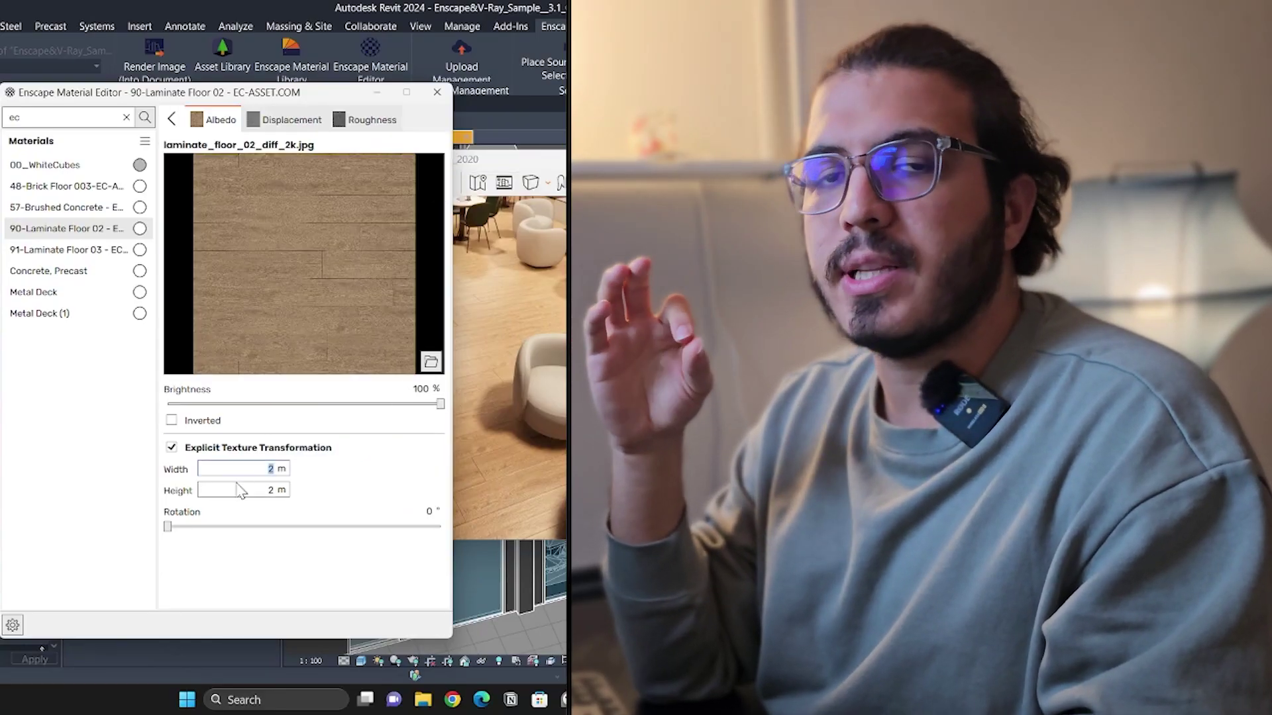
Set the explicit texture width and height of the 90-Laminate Floor 02 albedo map to 3 m each.
text(3)
drag(275, 491, 255, 500)
text(3)
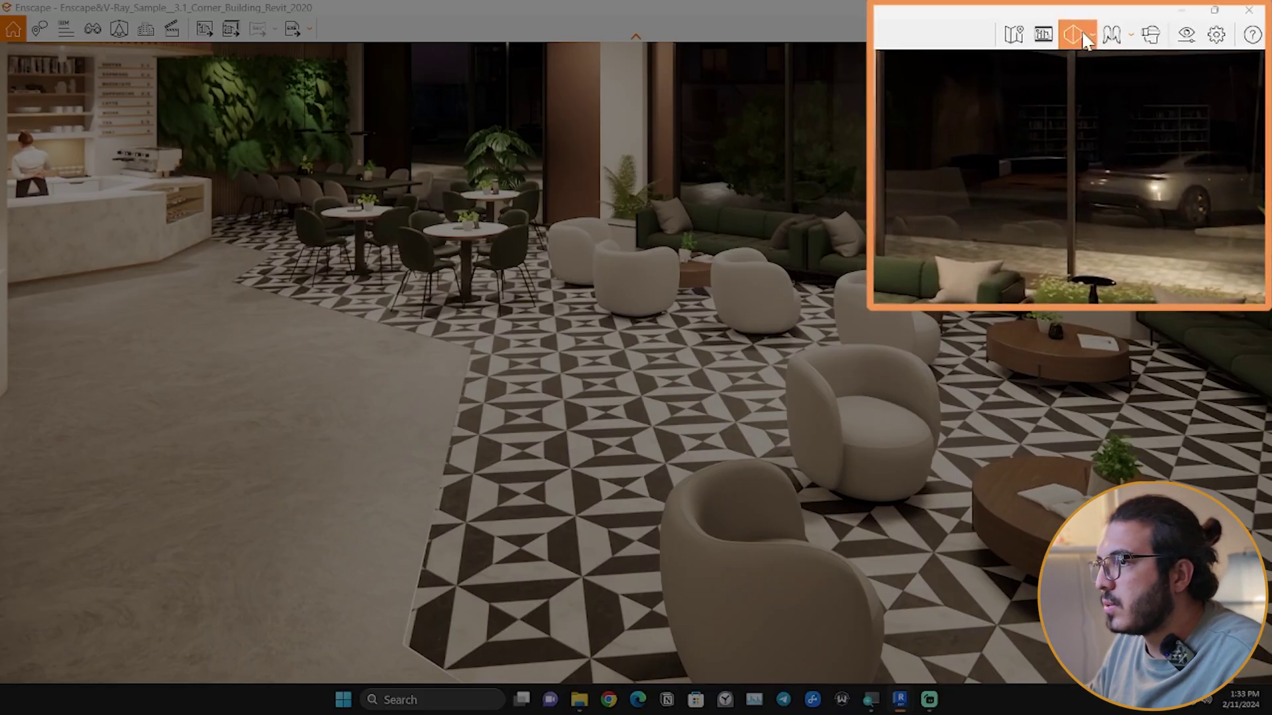
Switch the Enscape view's projection to Perspective and reframe the camera on the coffee bar seating area.
click(1084, 37)
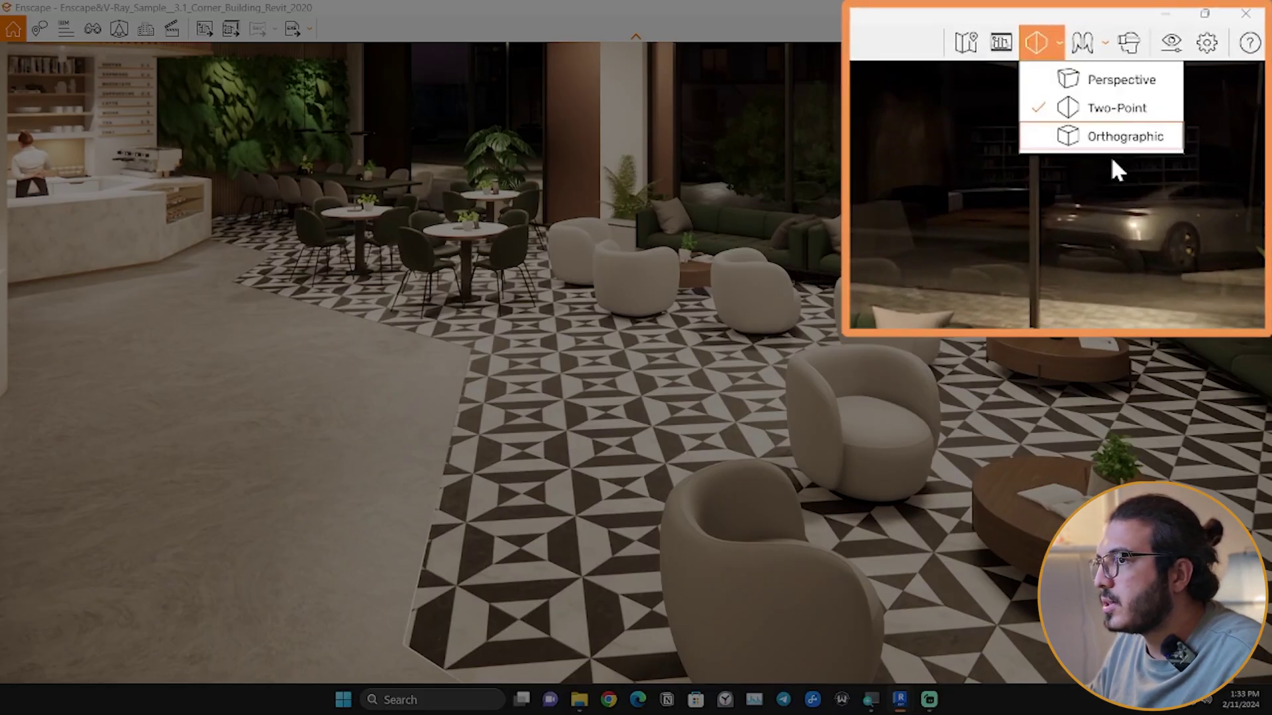
click(1135, 82)
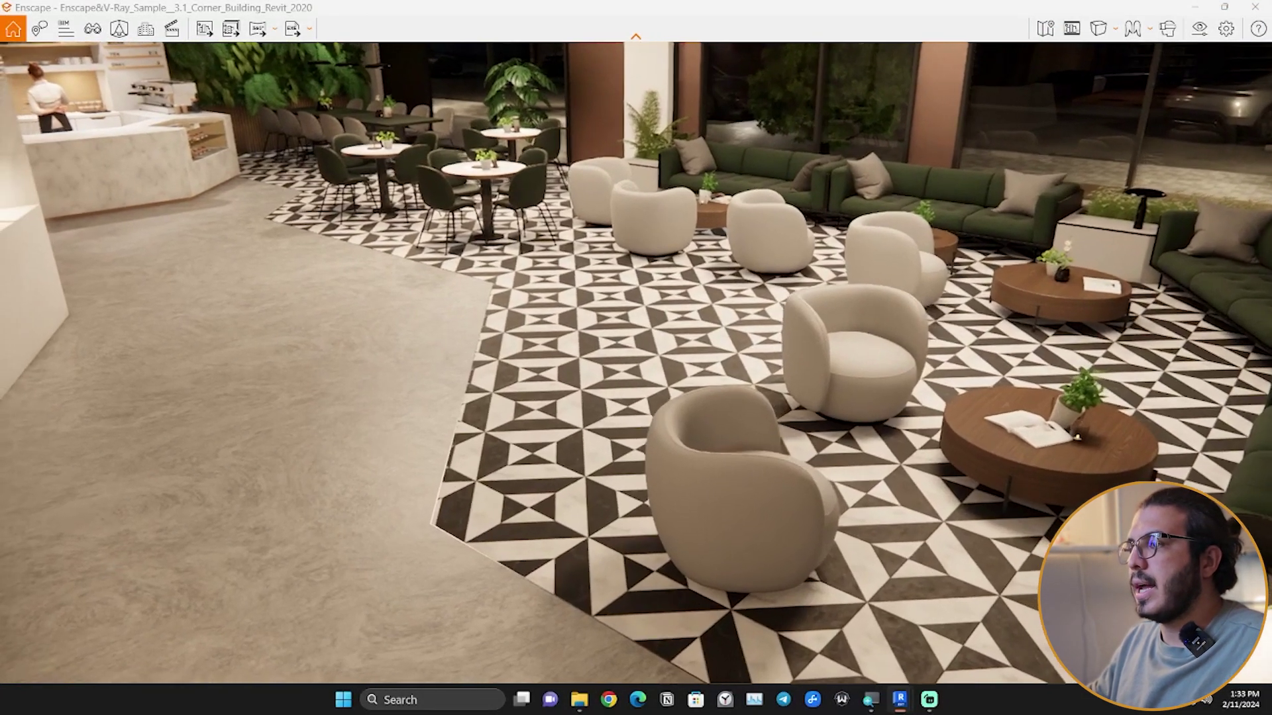
key(q)
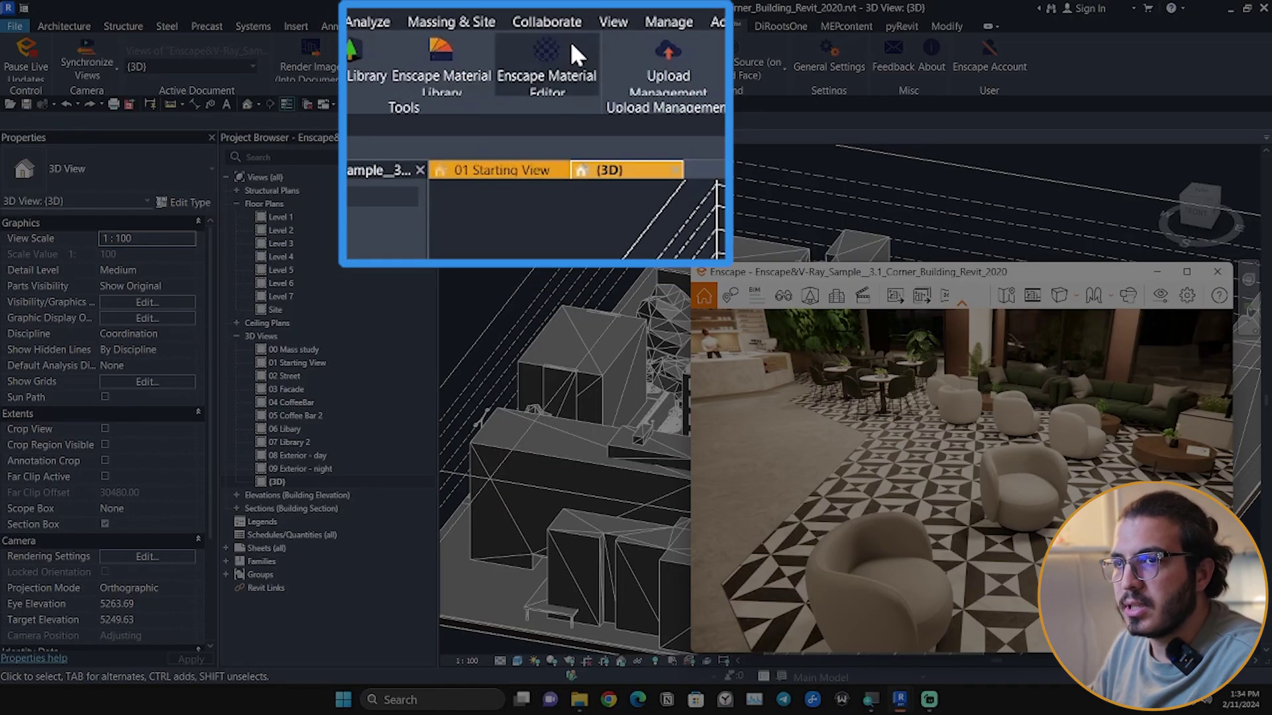
Open the Enscape Material Editor, start a material package import, and browse the 04-Floor folder of Enscape Material Collection V1, including its 00-Catalogue folder.
click(530, 51)
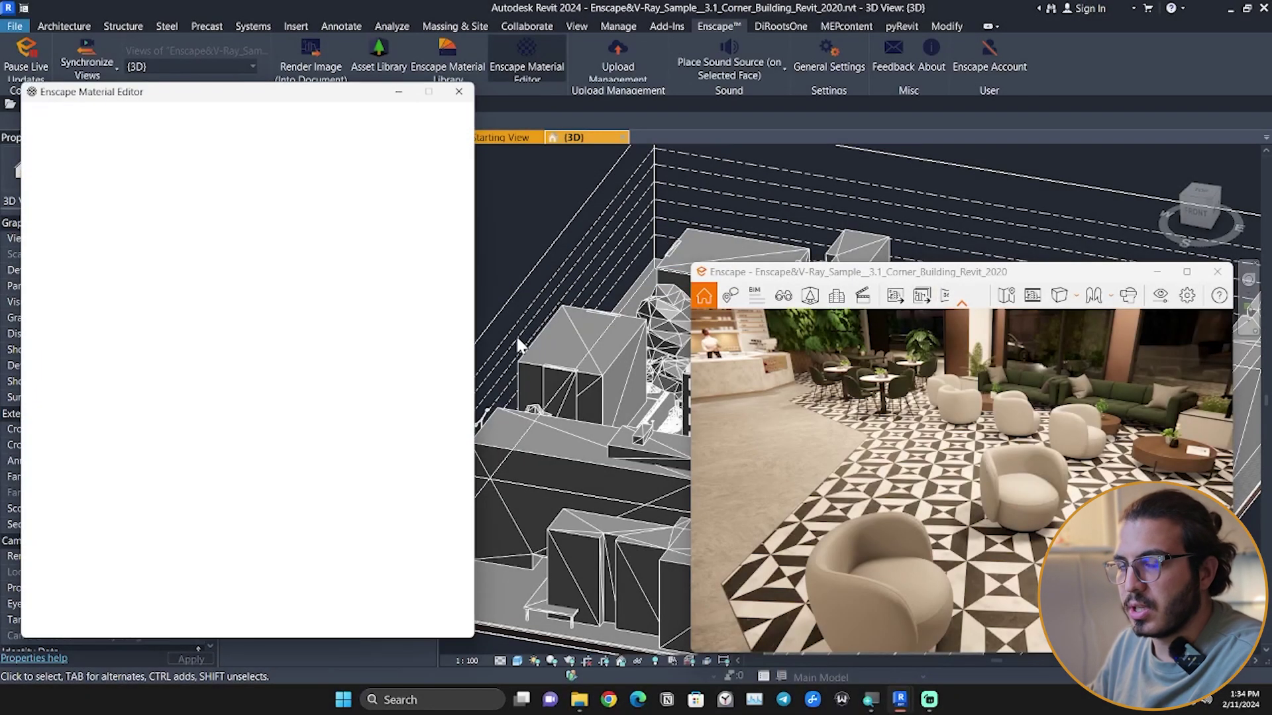
click(166, 143)
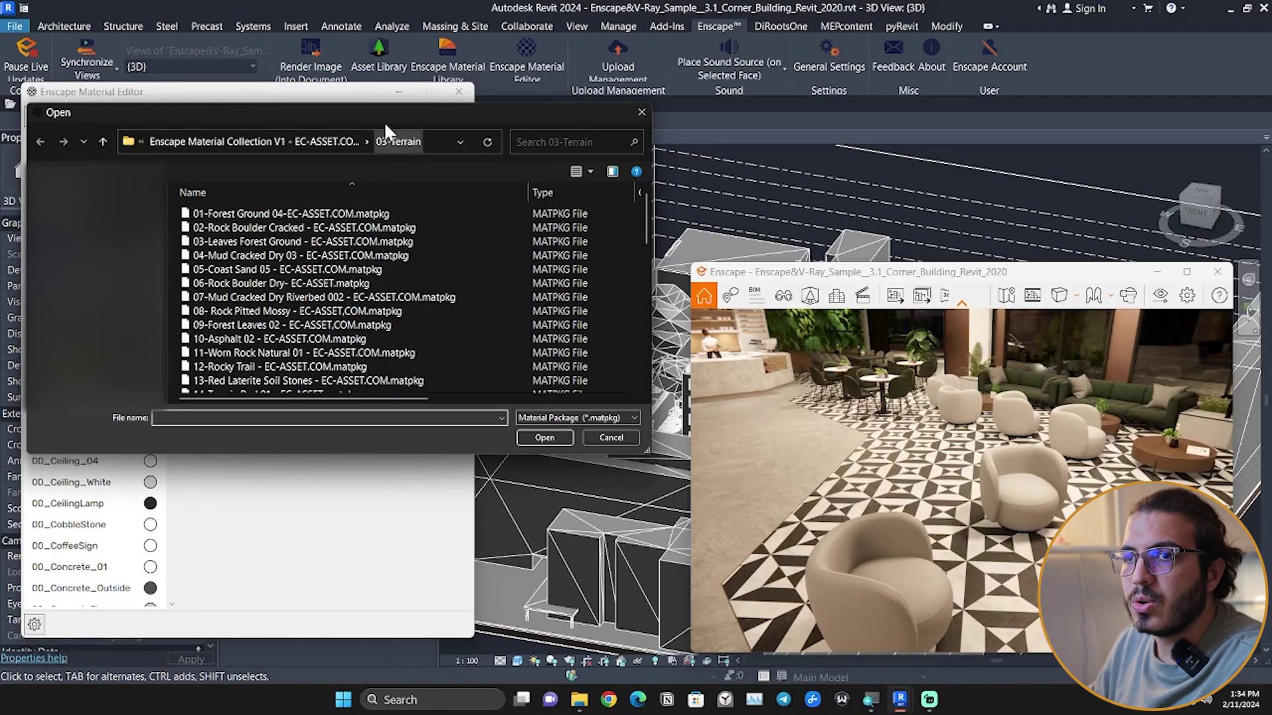
drag(384, 124, 449, 134)
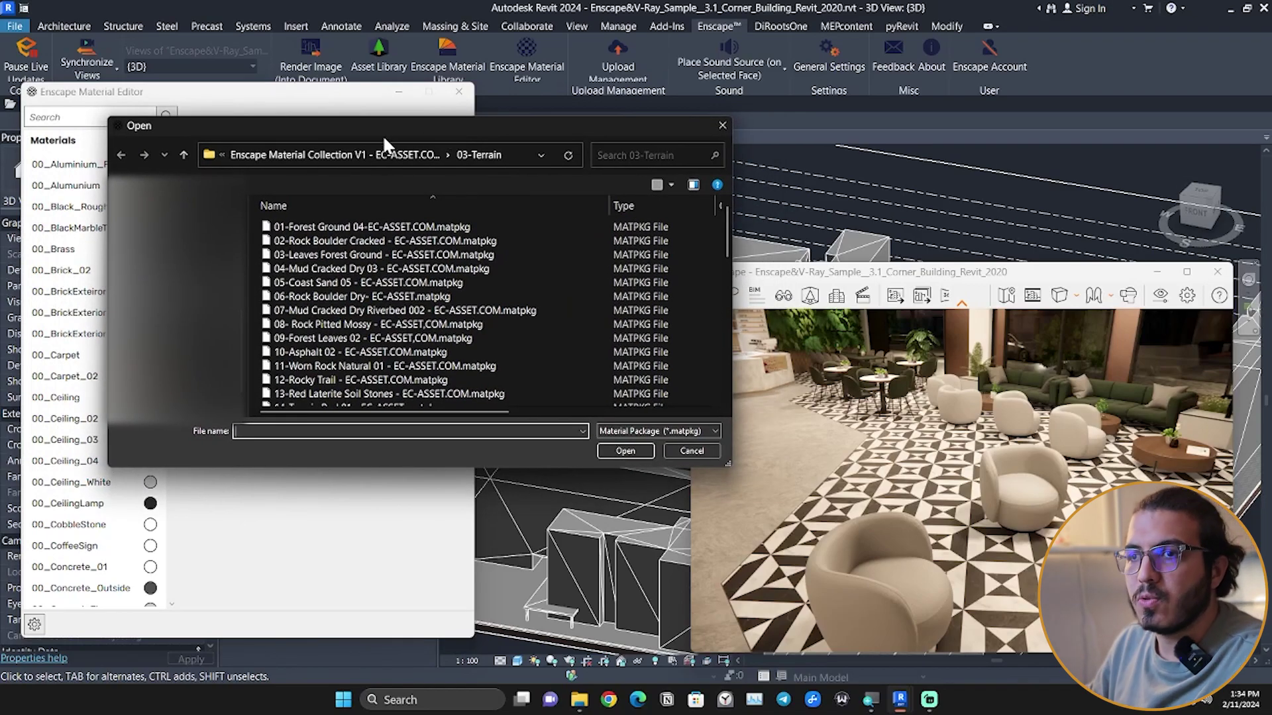
click(395, 156)
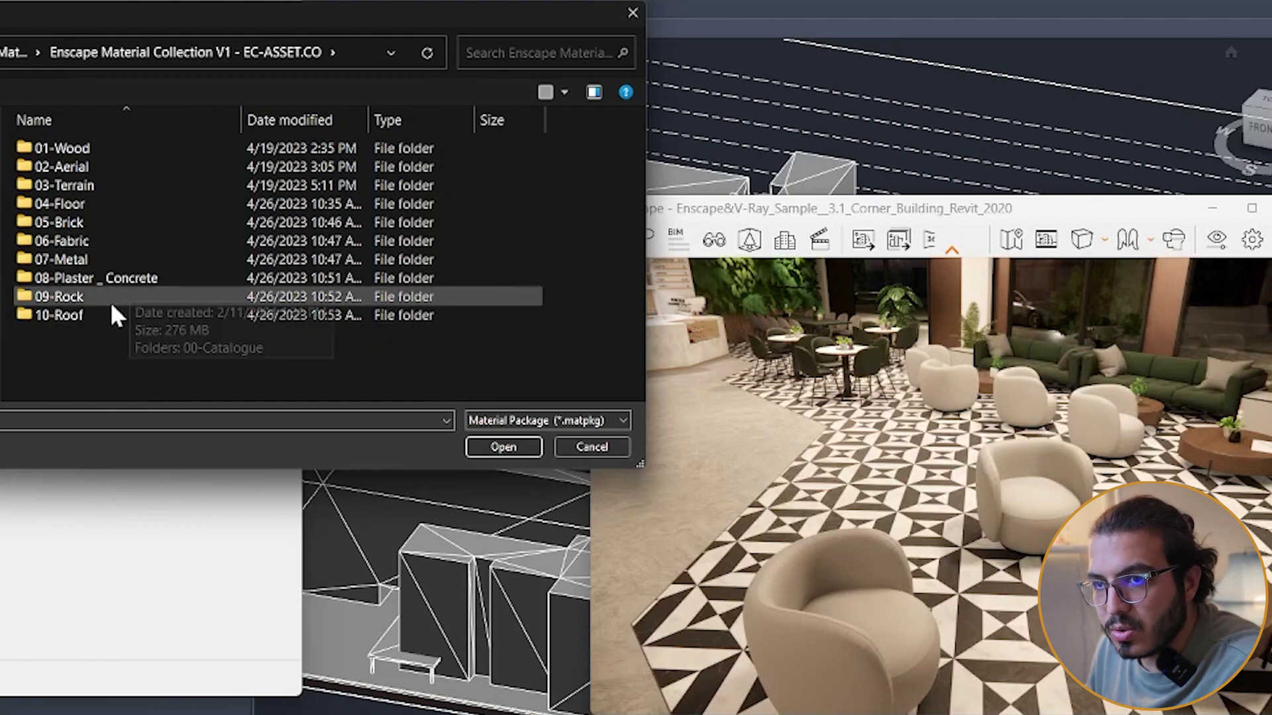
double_click(126, 206)
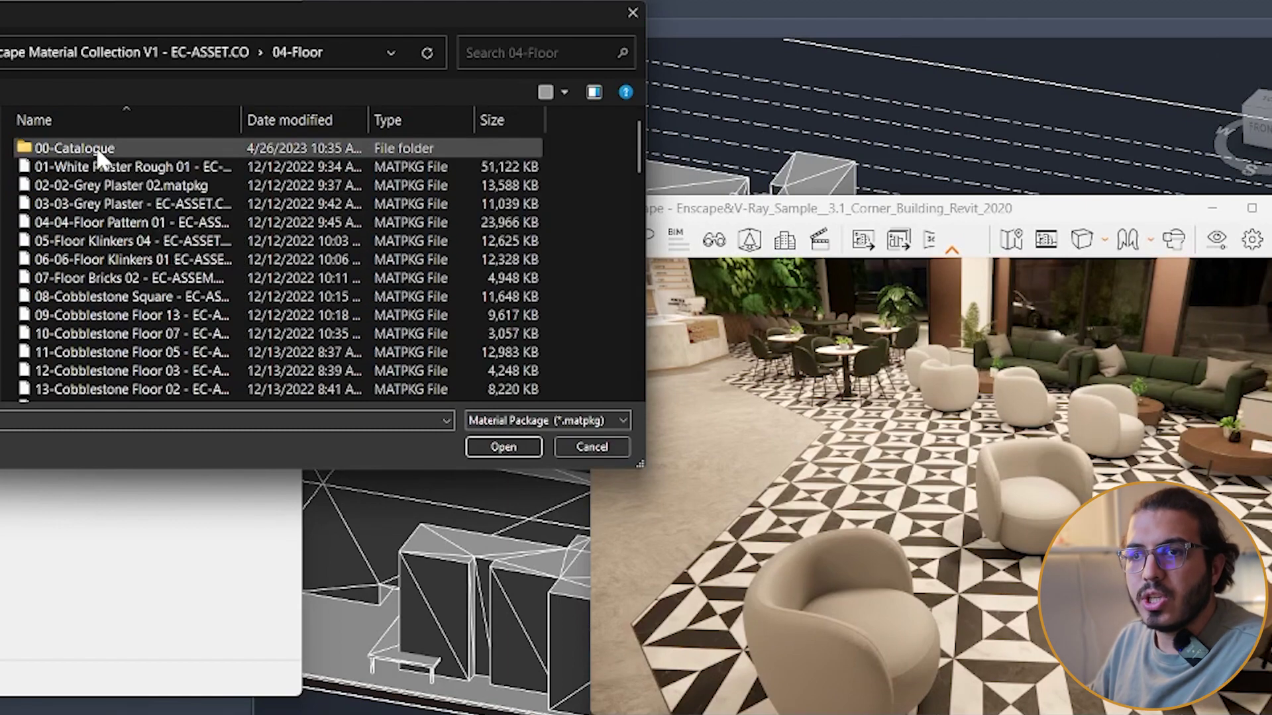
double_click(100, 148)
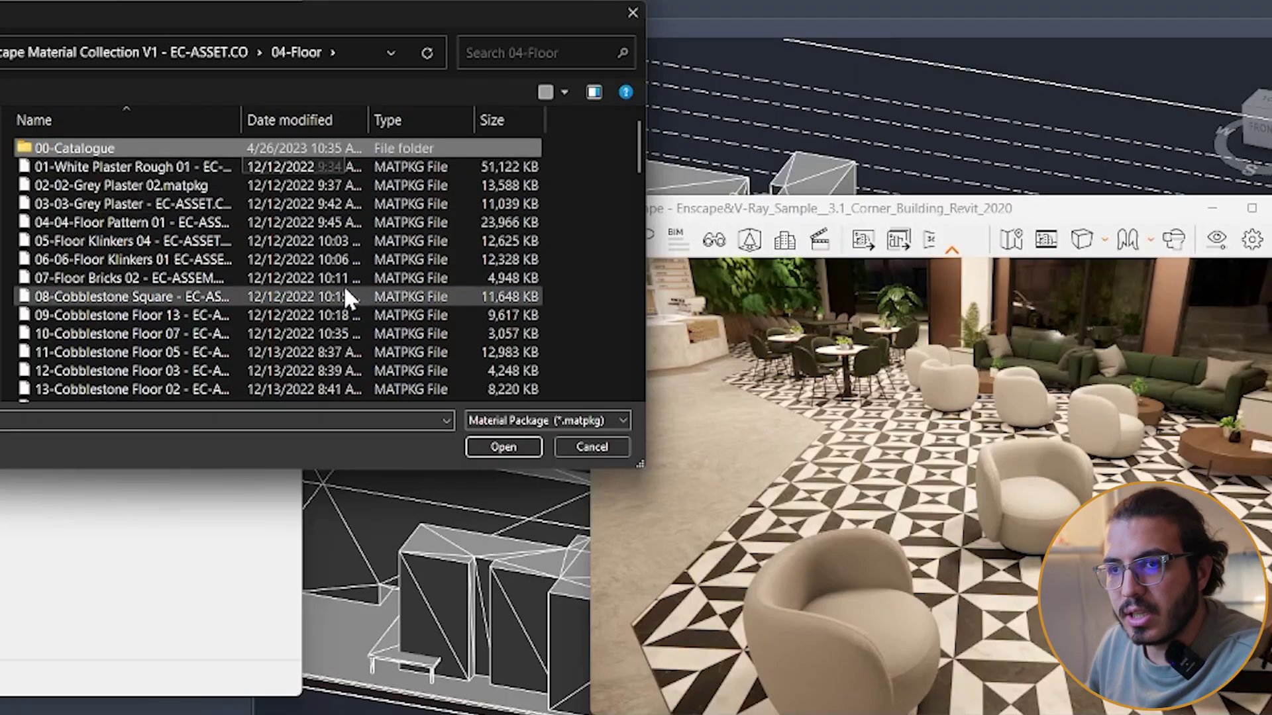
Import the 91-Laminate Floor 03, 90-Laminate Floor 02, 57-Brushed Concrete and 48-Brick Floor 003 packages, and filter the materials list by "ec".
scroll(346, 290, down, 13)
scroll(344, 298, down, 6)
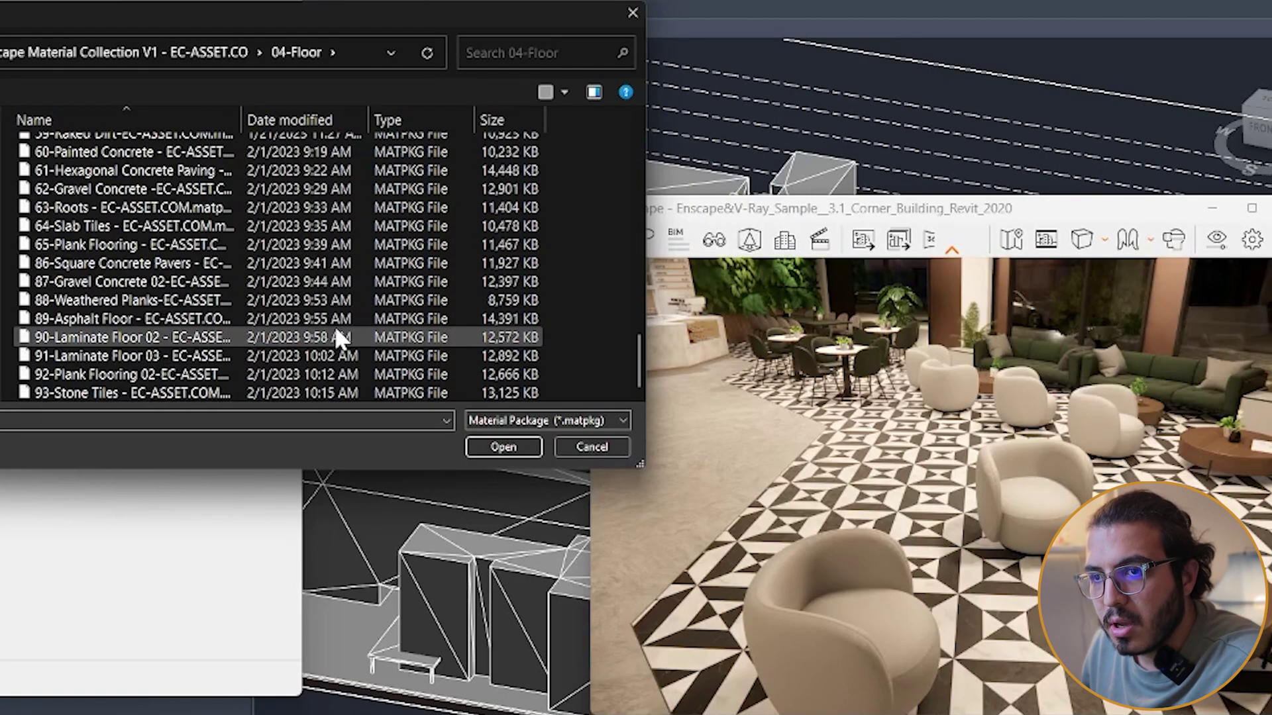
click(118, 358)
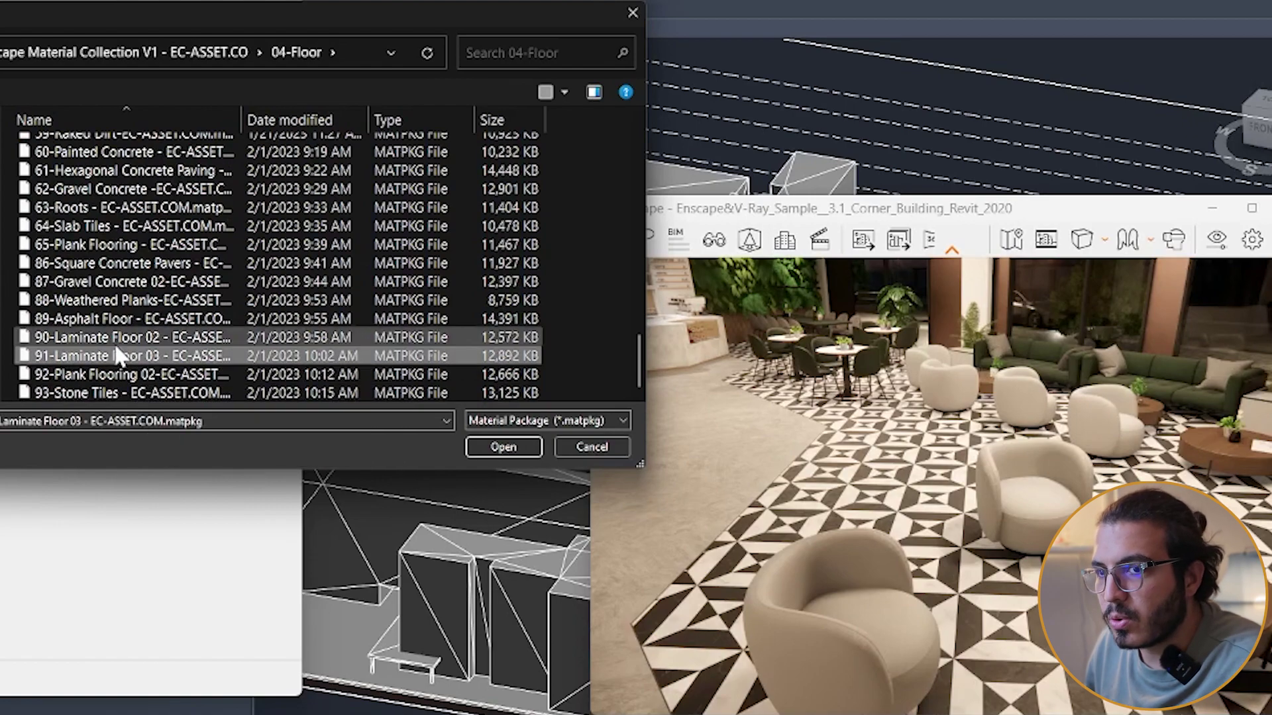
ctrl+click(112, 339)
scroll(179, 318, up, 2)
ctrl+click(156, 198)
scroll(153, 178, up, 2)
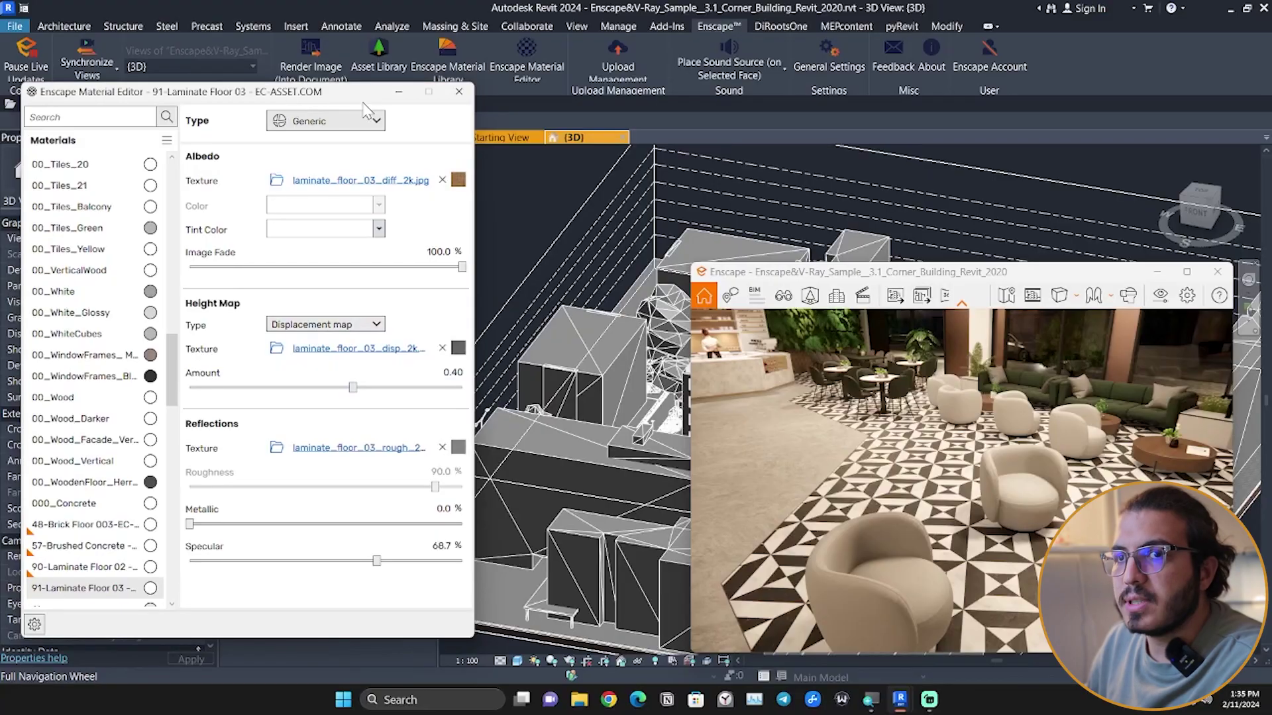
drag(255, 102, 373, 105)
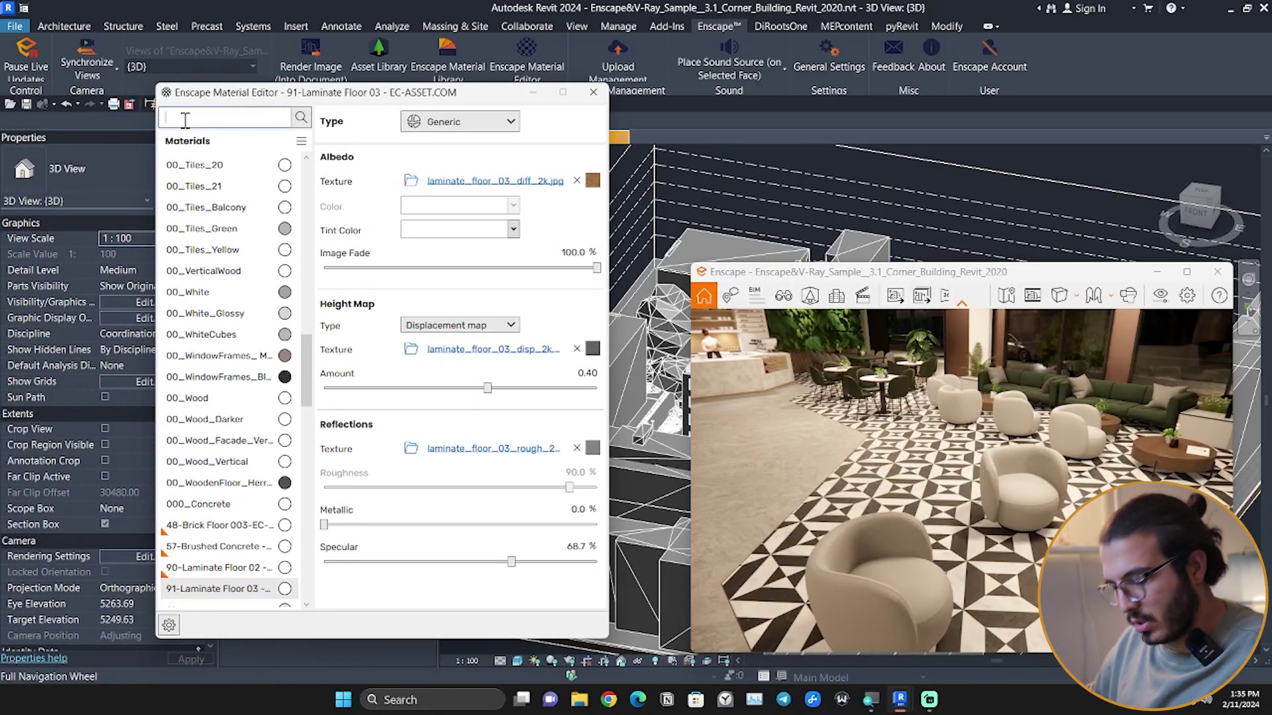
text(ec)
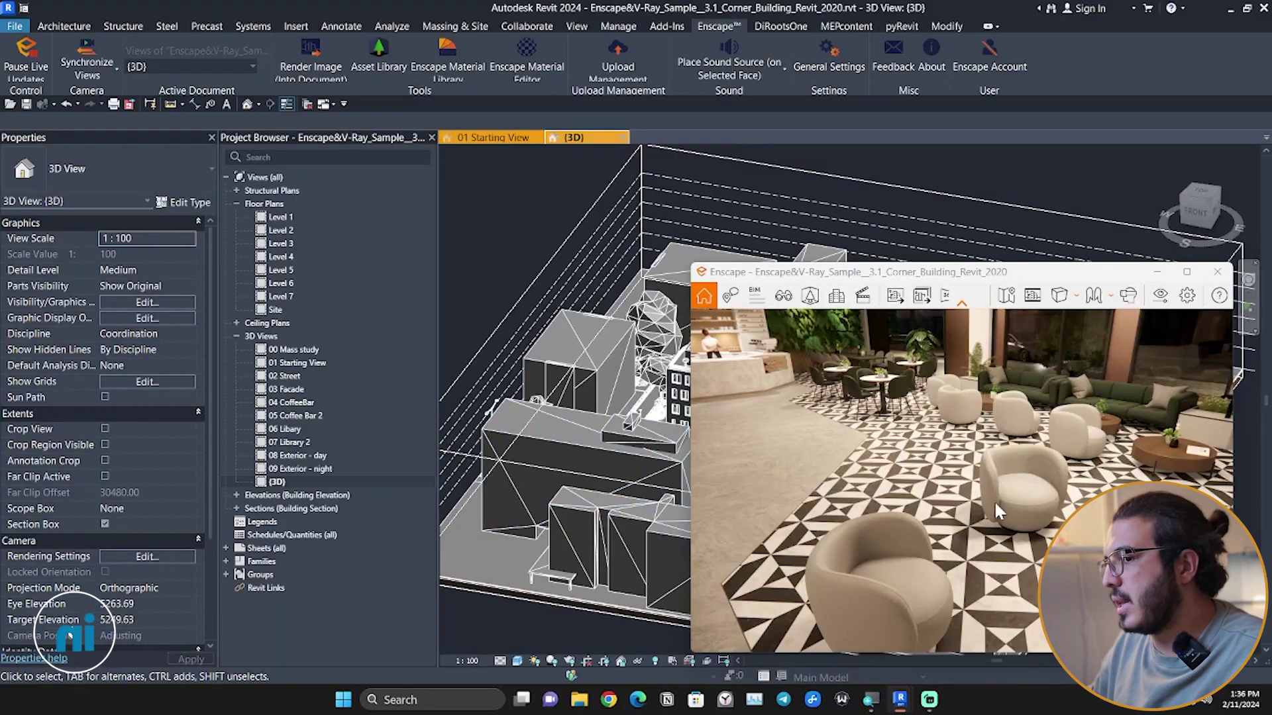
Arrange the Enscape window clear of the café seating-area floor shown in the Revit 3D view.
mouse_move(961, 463)
mouse_down()
mouse_move(865, 514)
mouse_move(880, 482)
mouse_move(955, 470)
mouse_up()
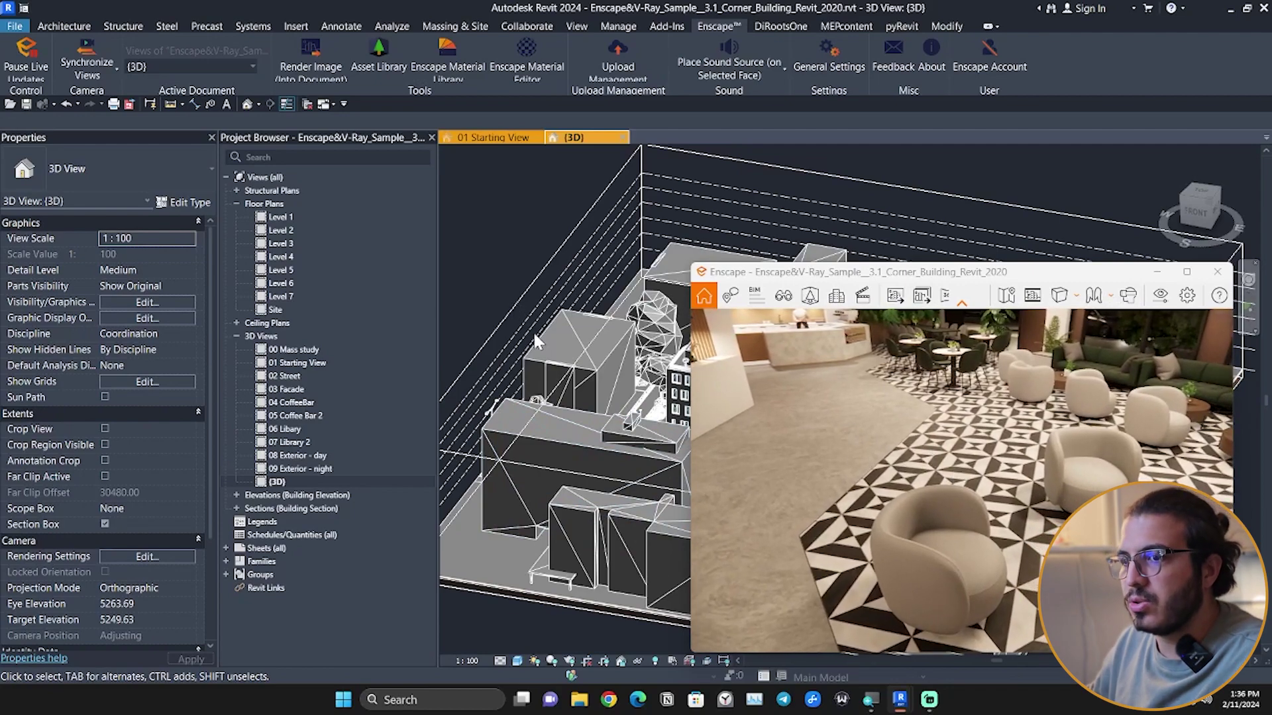
scroll(609, 352, down, 1)
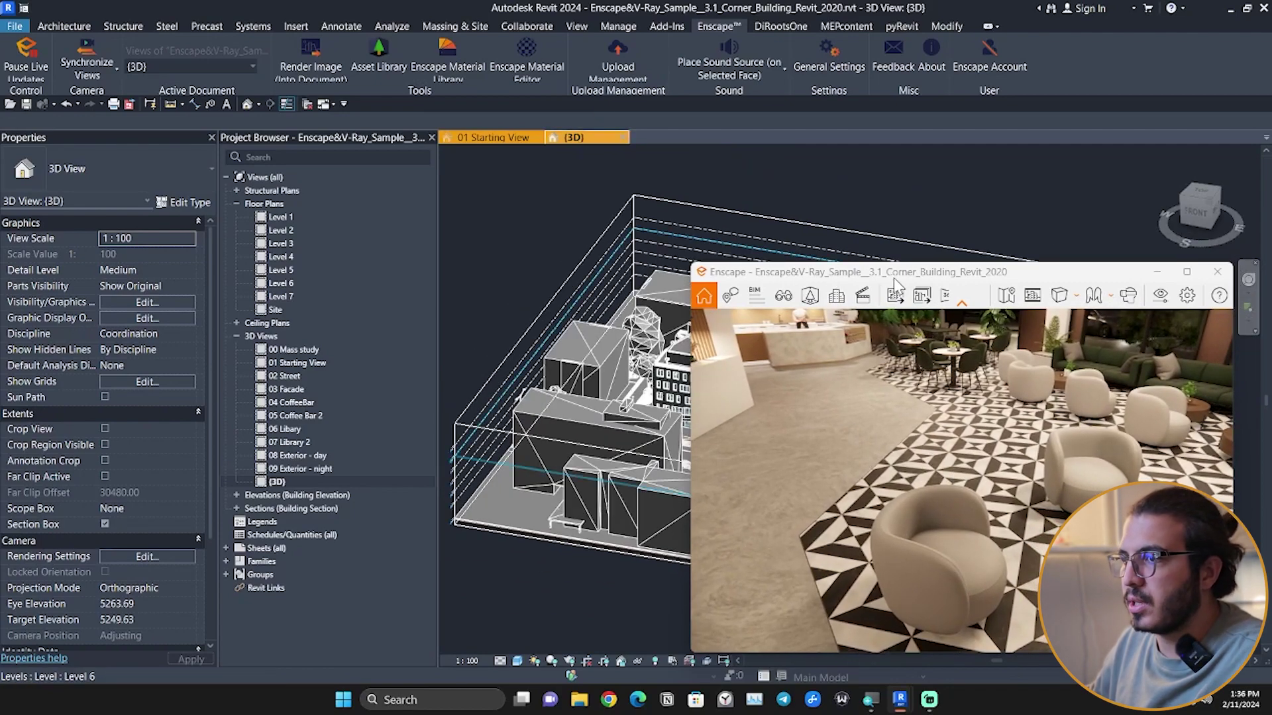
drag(894, 273, 1123, 247)
middle_drag(710, 254, 603, 251)
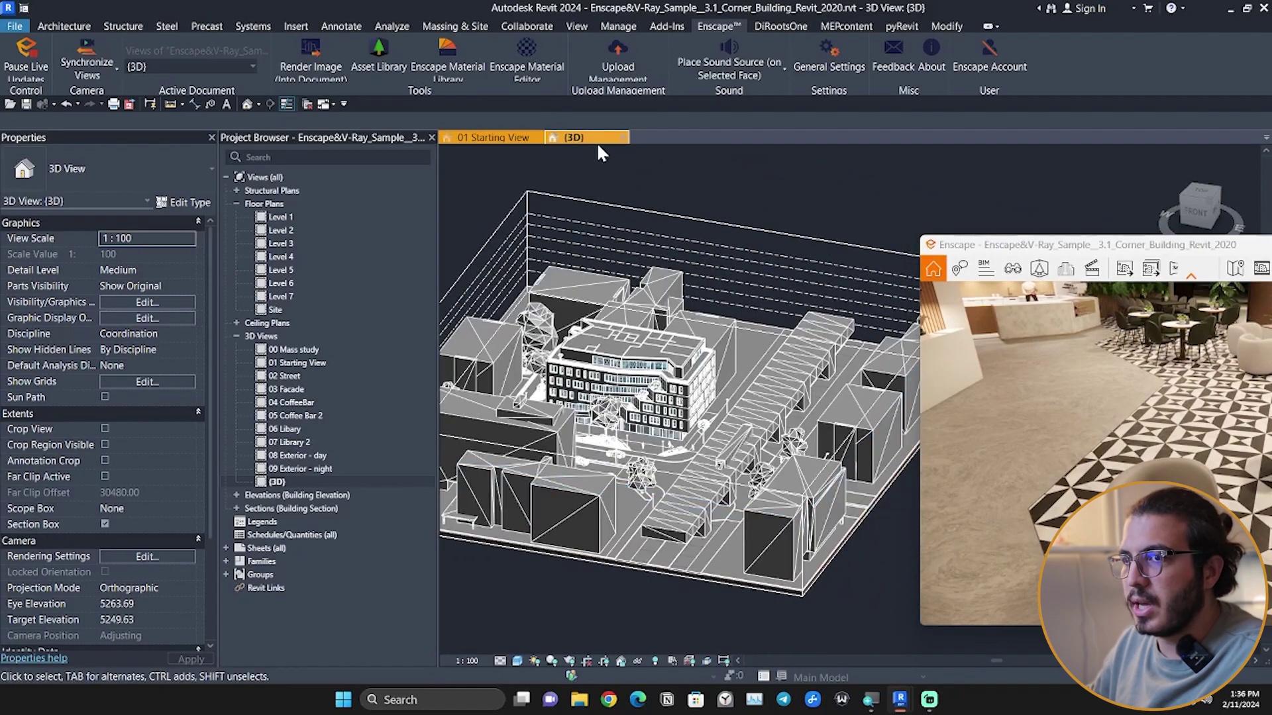
click(698, 220)
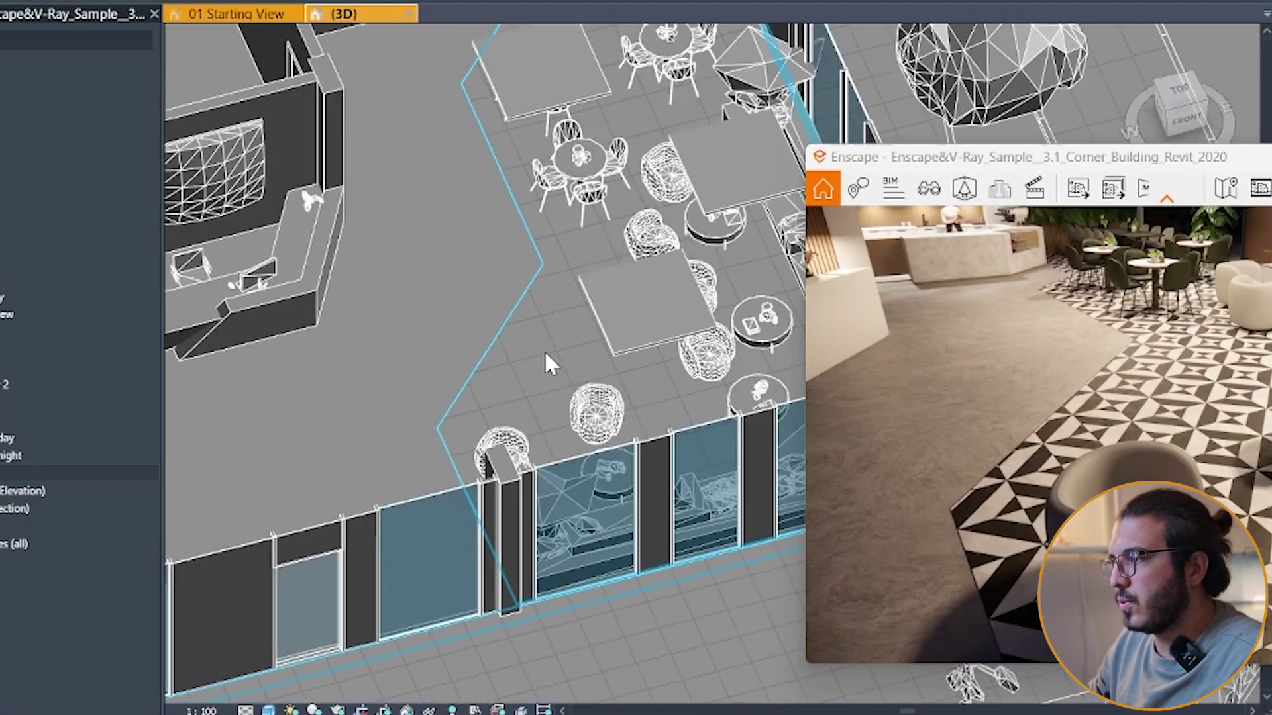
middle_drag(545, 353, 509, 377)
drag(1159, 158, 15, 67)
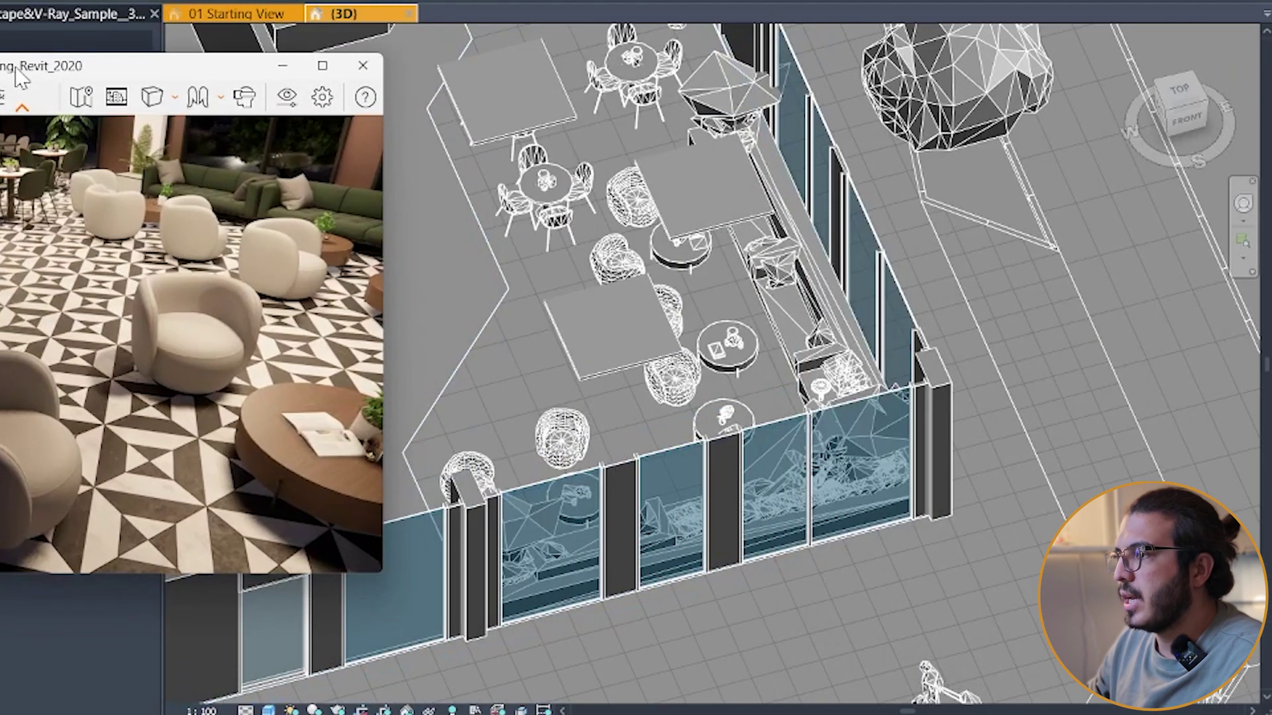
Paint the café seating-area floor with the 90-Laminate Floor 02 - EC-ASSET.COM material, filtering the project materials by "ec" and showing them as a list.
middle_drag(712, 284, 724, 292)
key(p)
key(t)
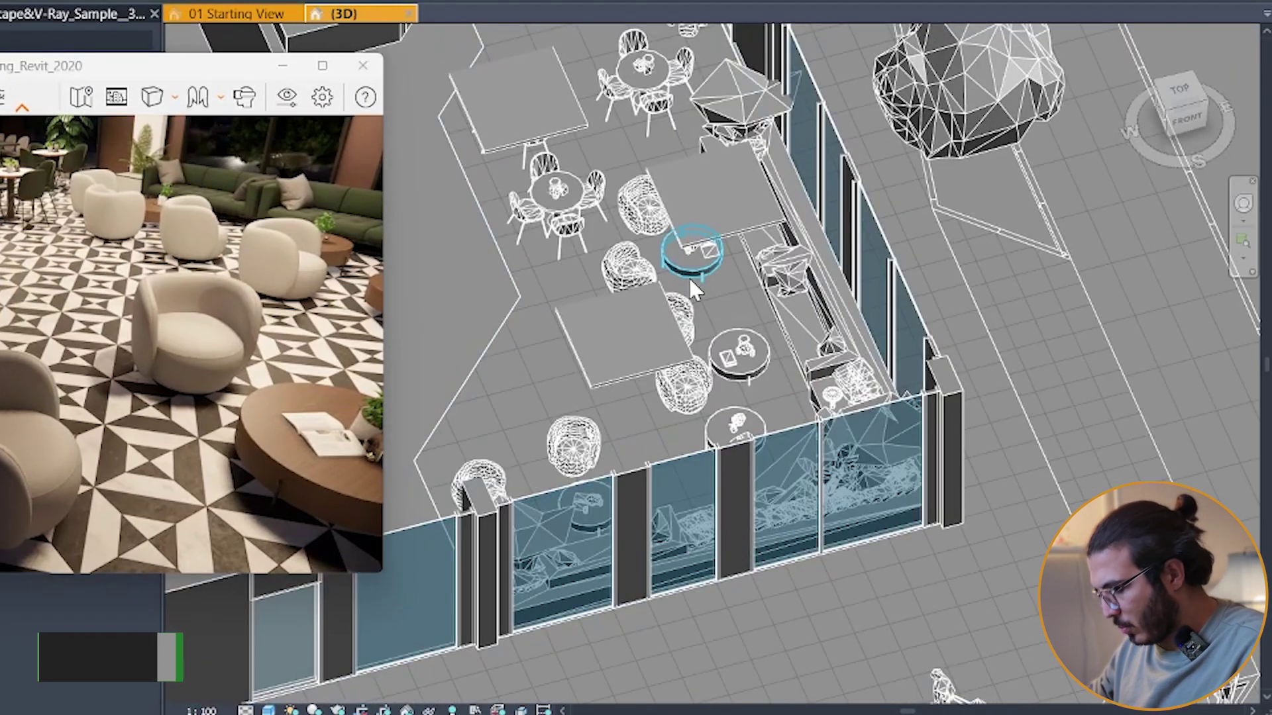
click(542, 363)
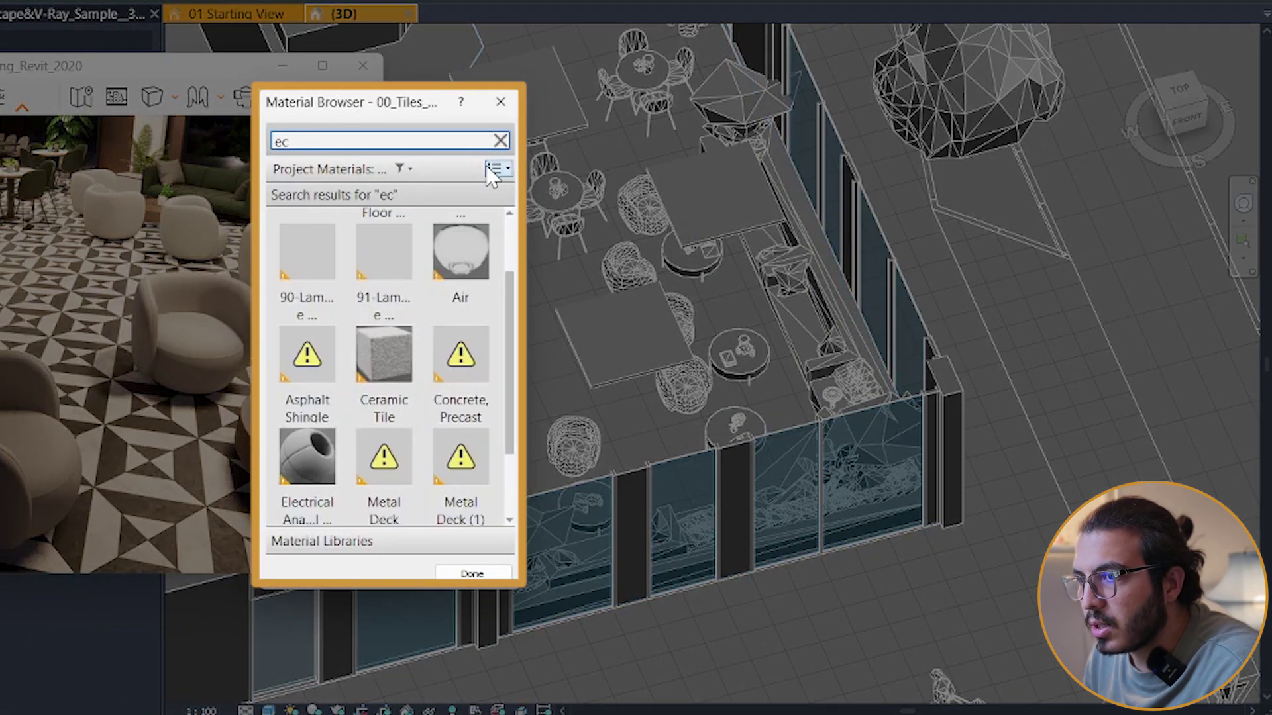
click(272, 141)
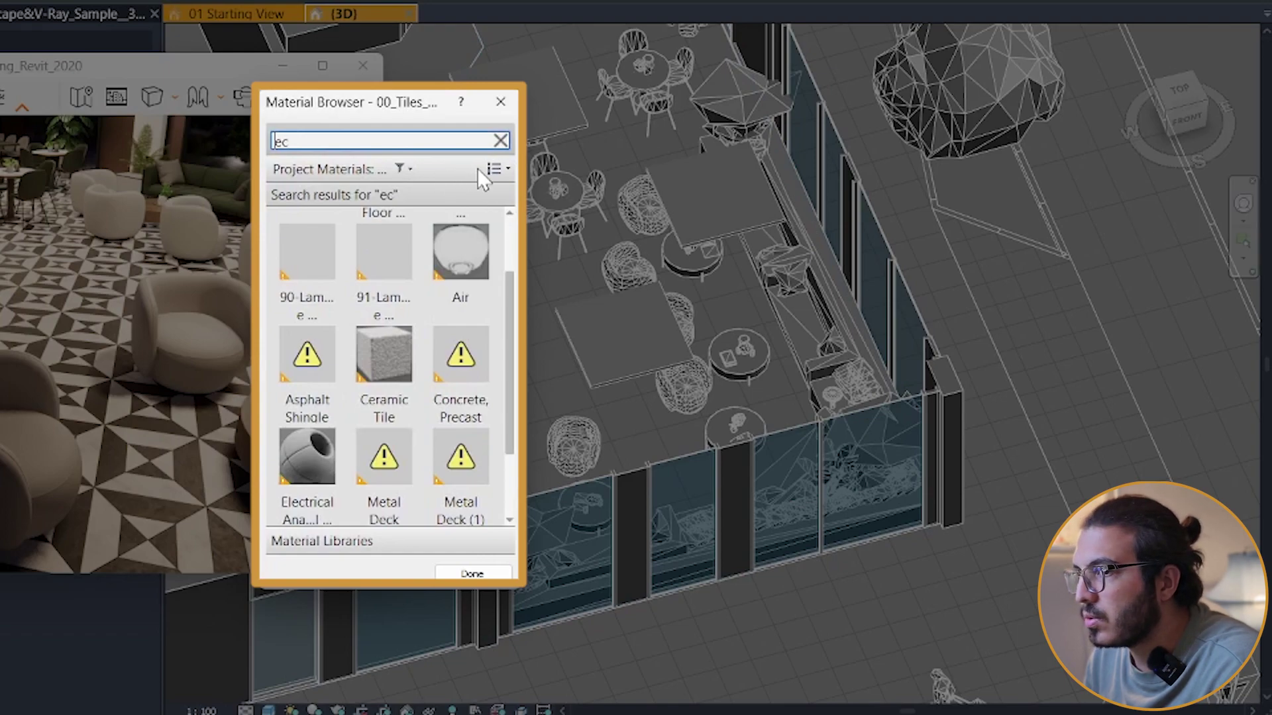
click(494, 169)
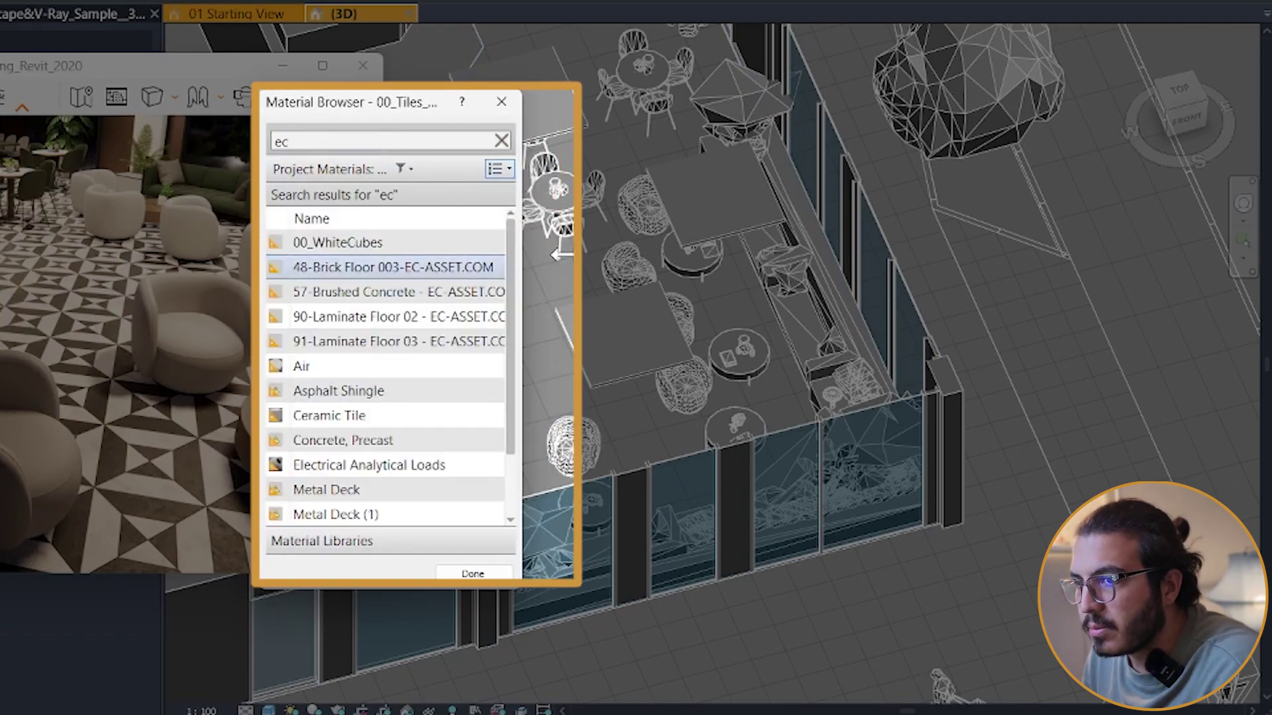
drag(522, 259, 639, 281)
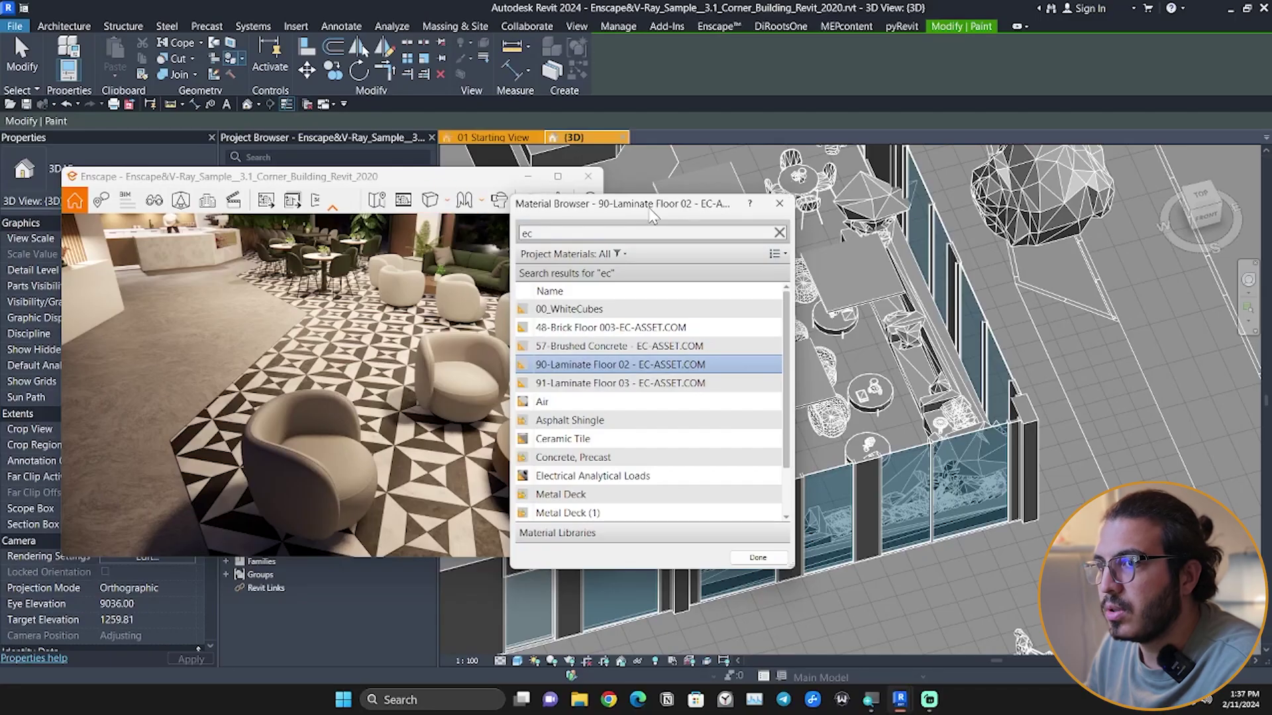
drag(445, 107, 73, 78)
click(707, 428)
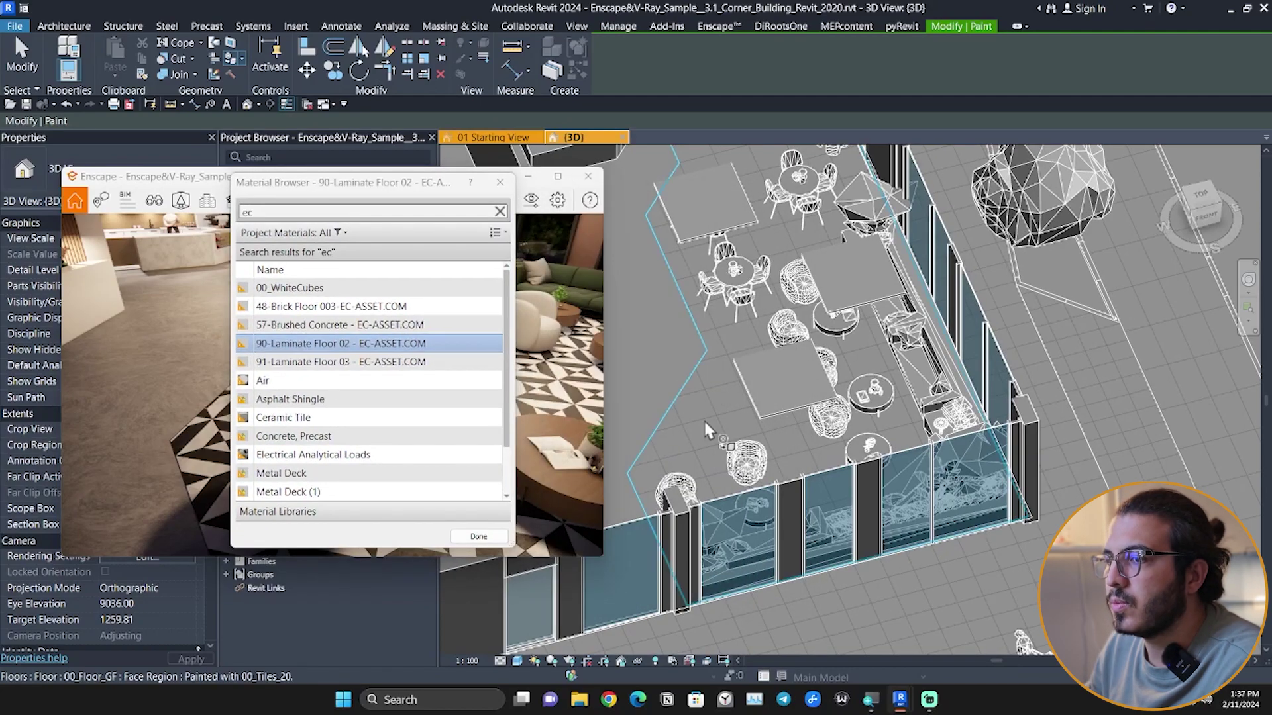
key(Escape)
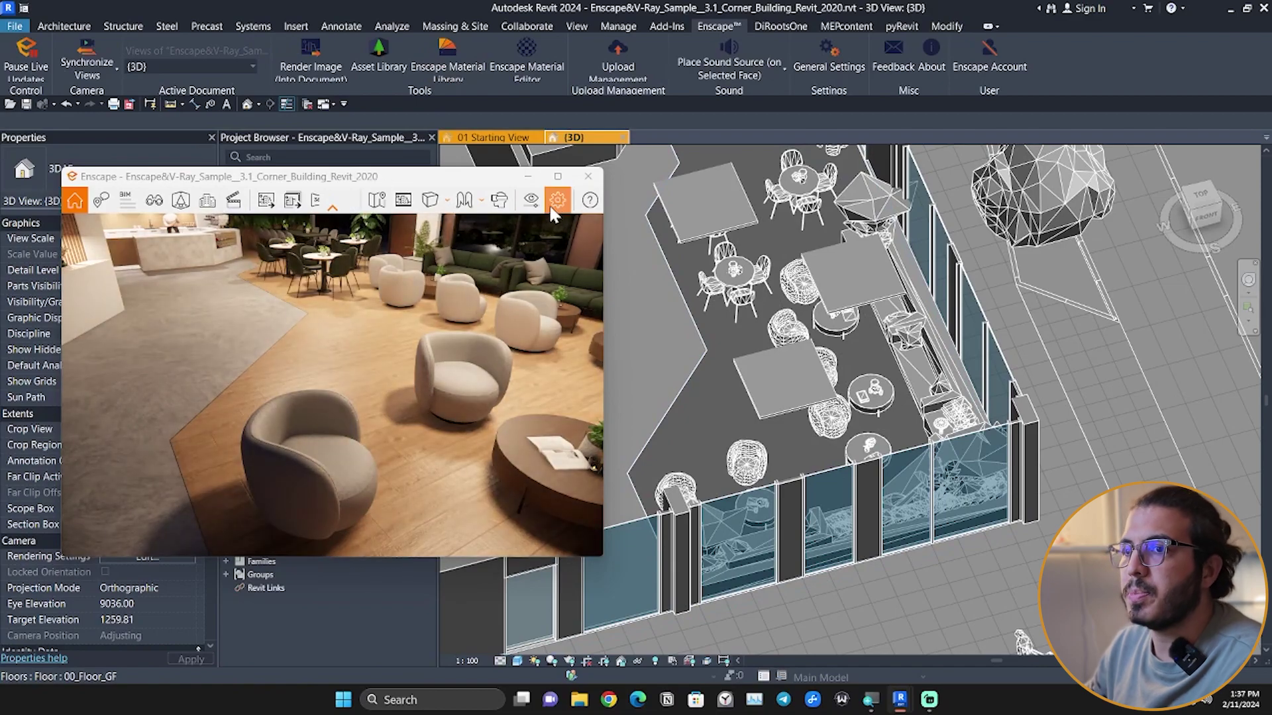
Examine the laminate planks and surface relief of the café seating-area floor up close in the Enscape render.
drag(474, 180, 669, 173)
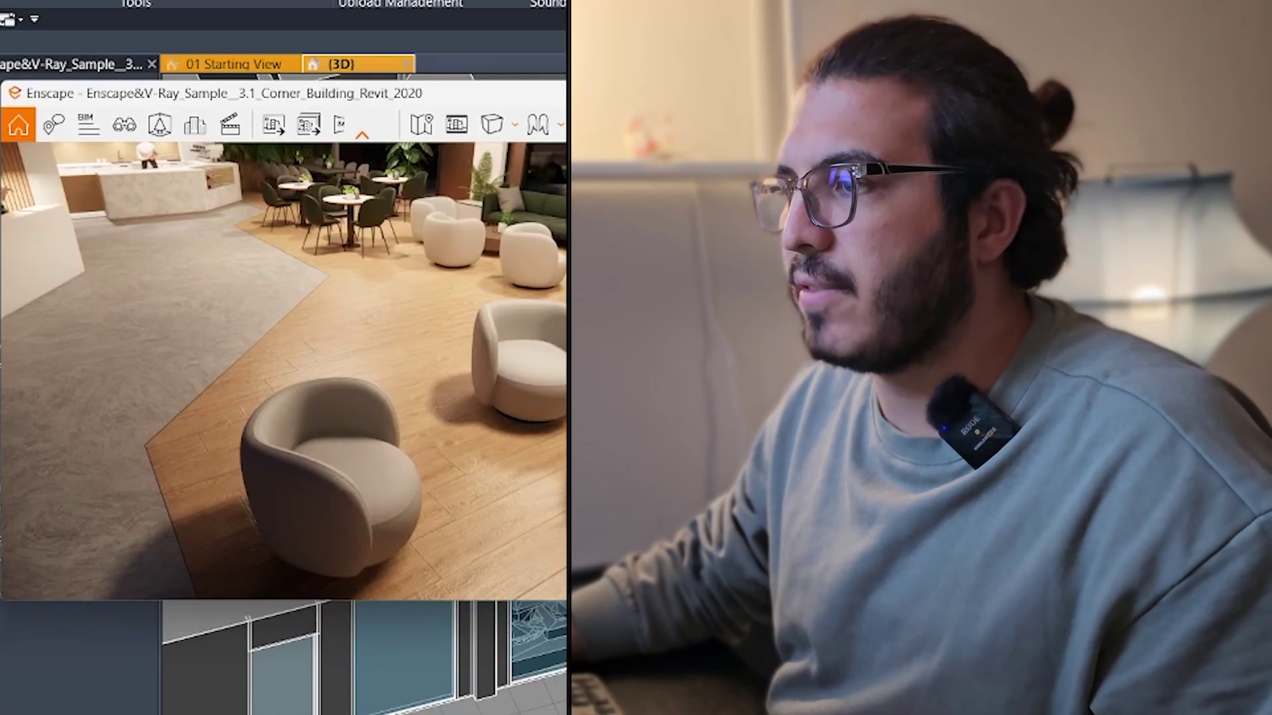
key(w)
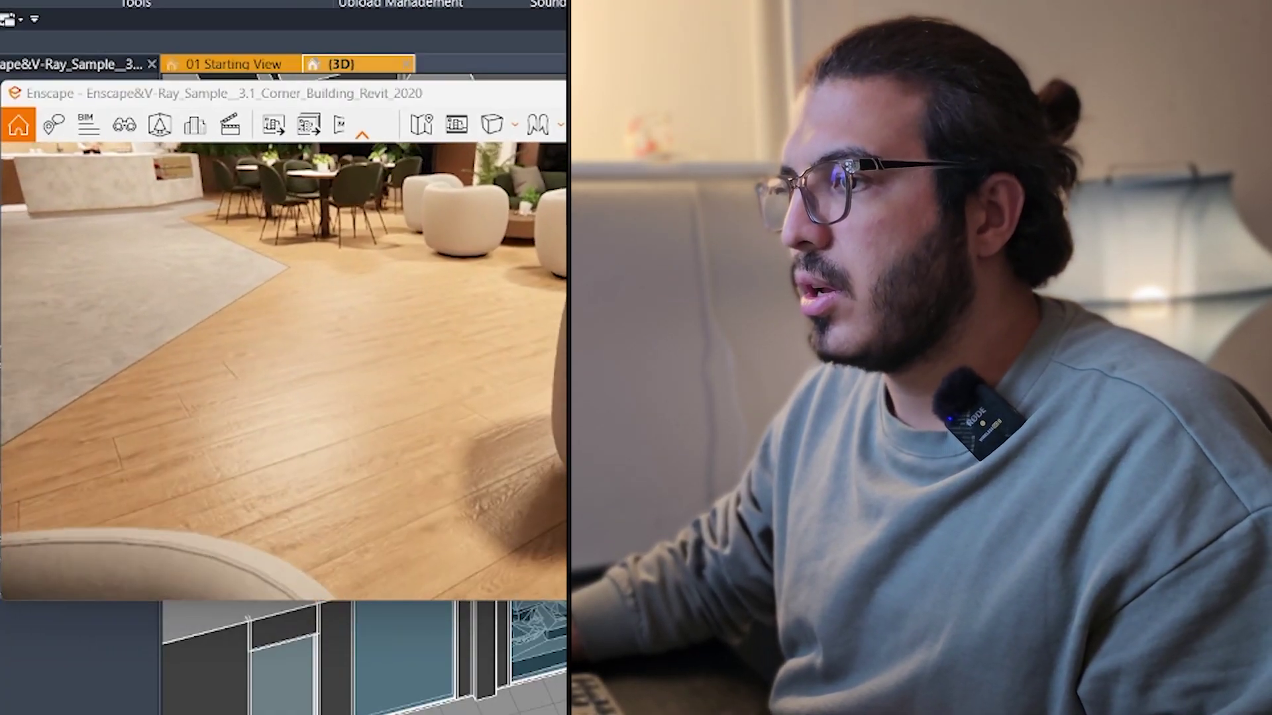
key(w)
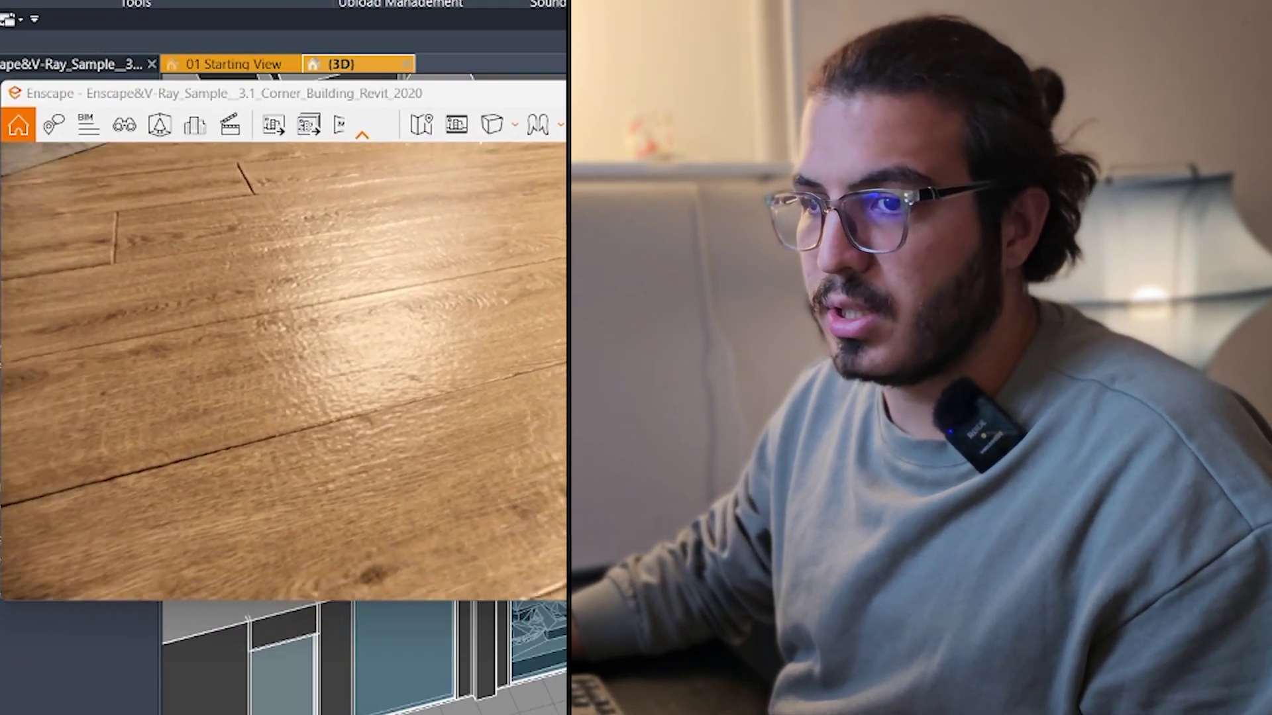
key(s)
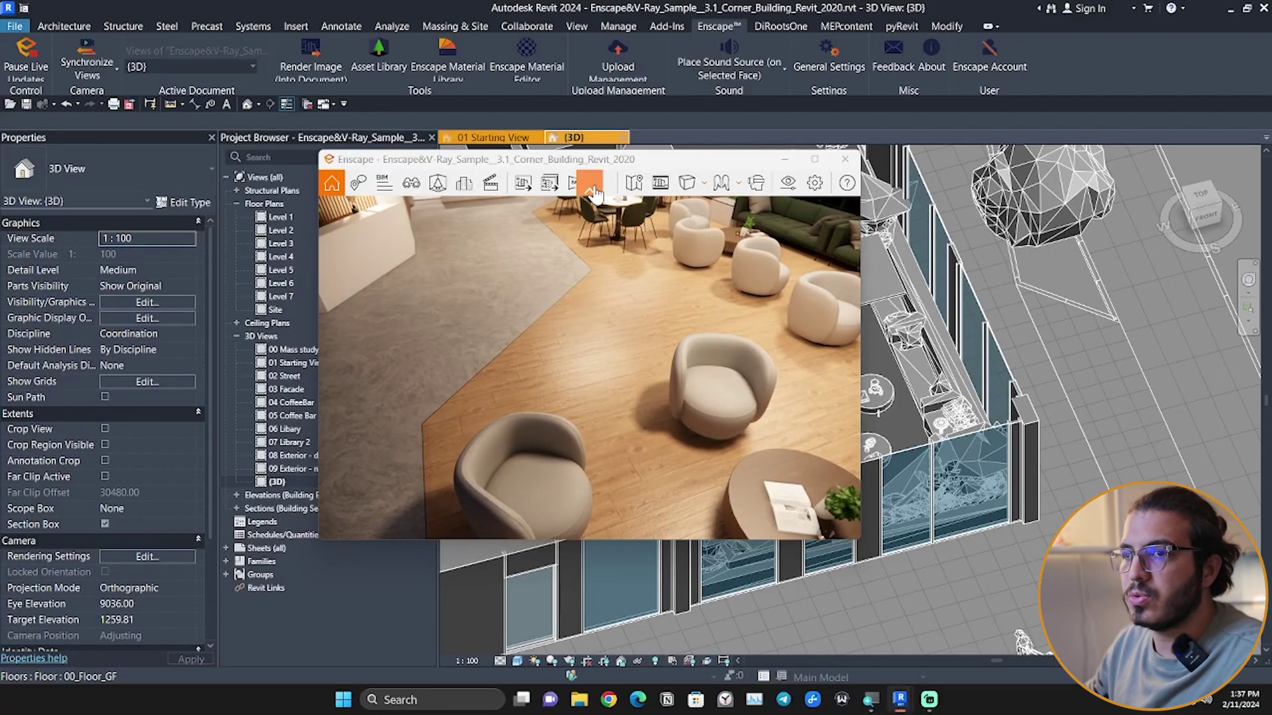
Set the albedo texture size of 90-Laminate Floor 02 - EC-ASSET.COM to 3 m width and 3 m height, filtering the Enscape materials by "ec".
click(526, 63)
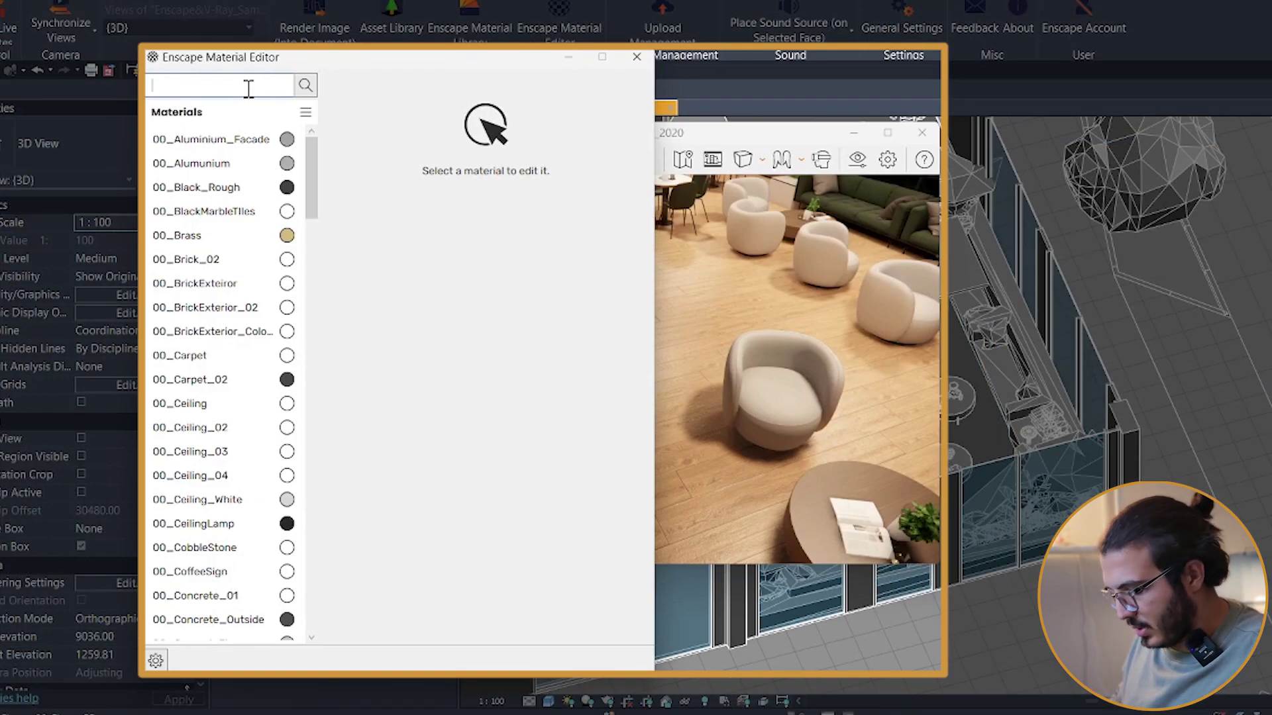
text(ec)
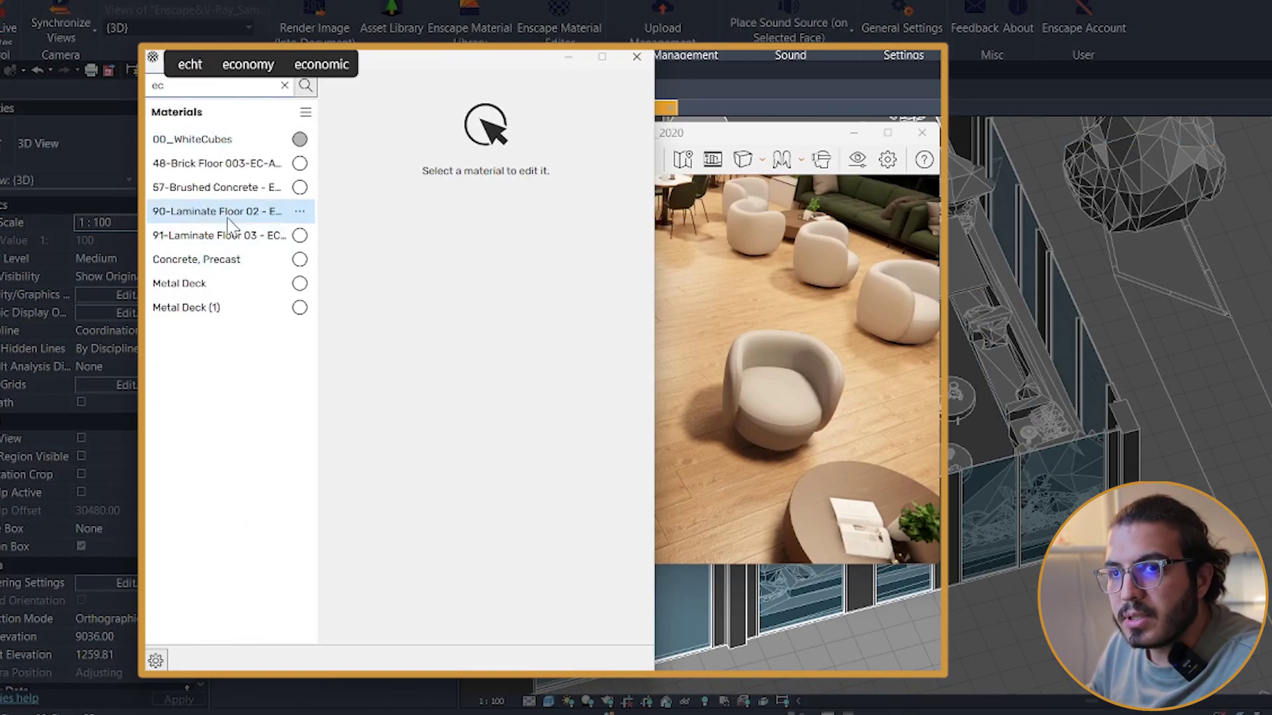
click(249, 267)
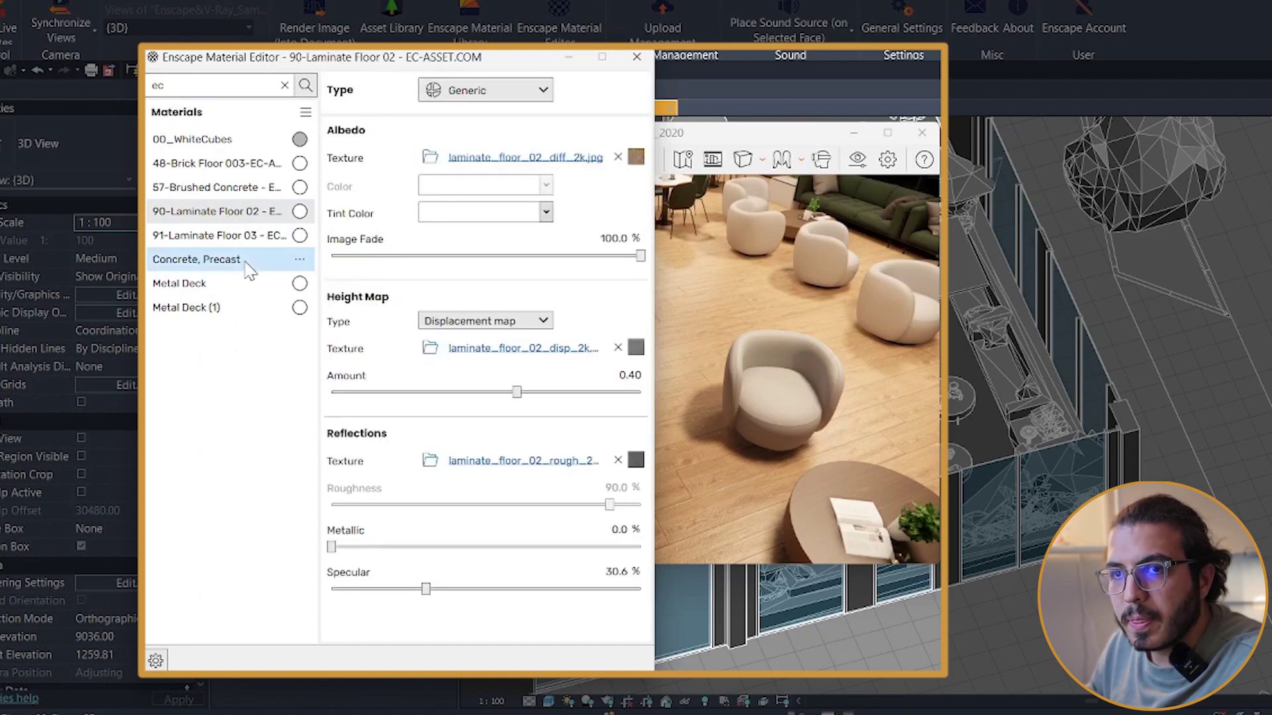
click(636, 158)
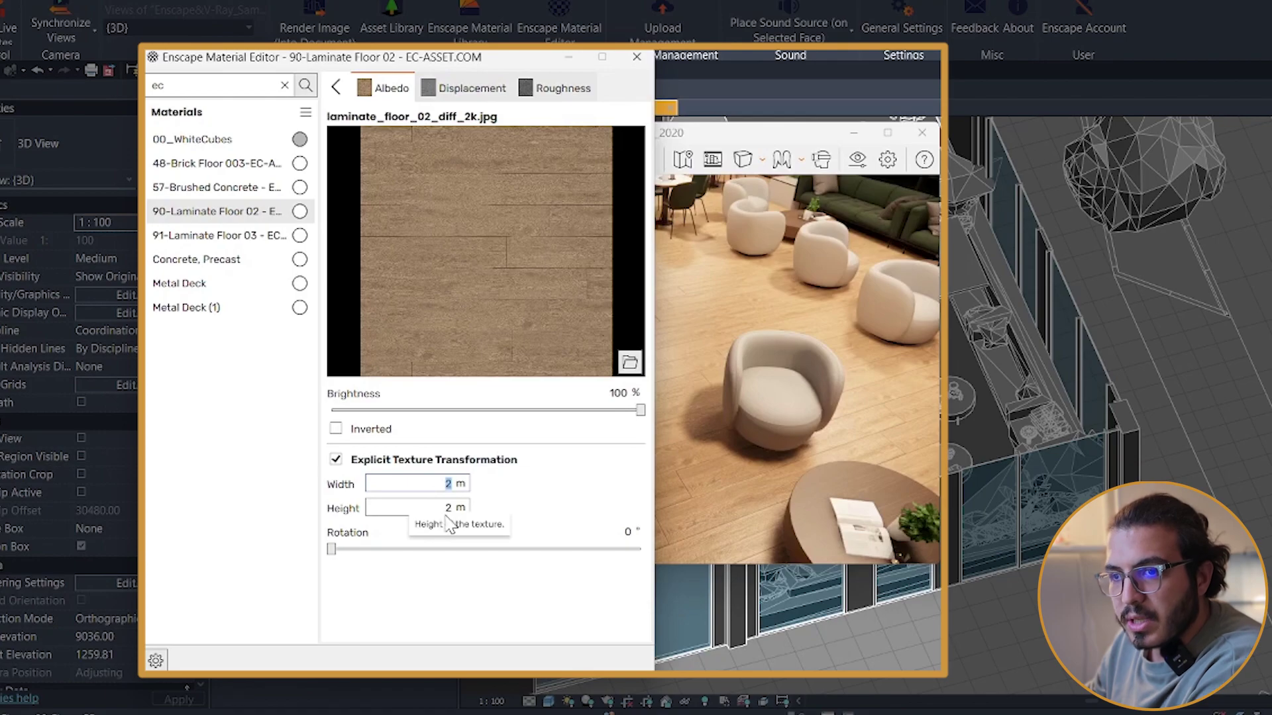
key(Tab)
text(3)
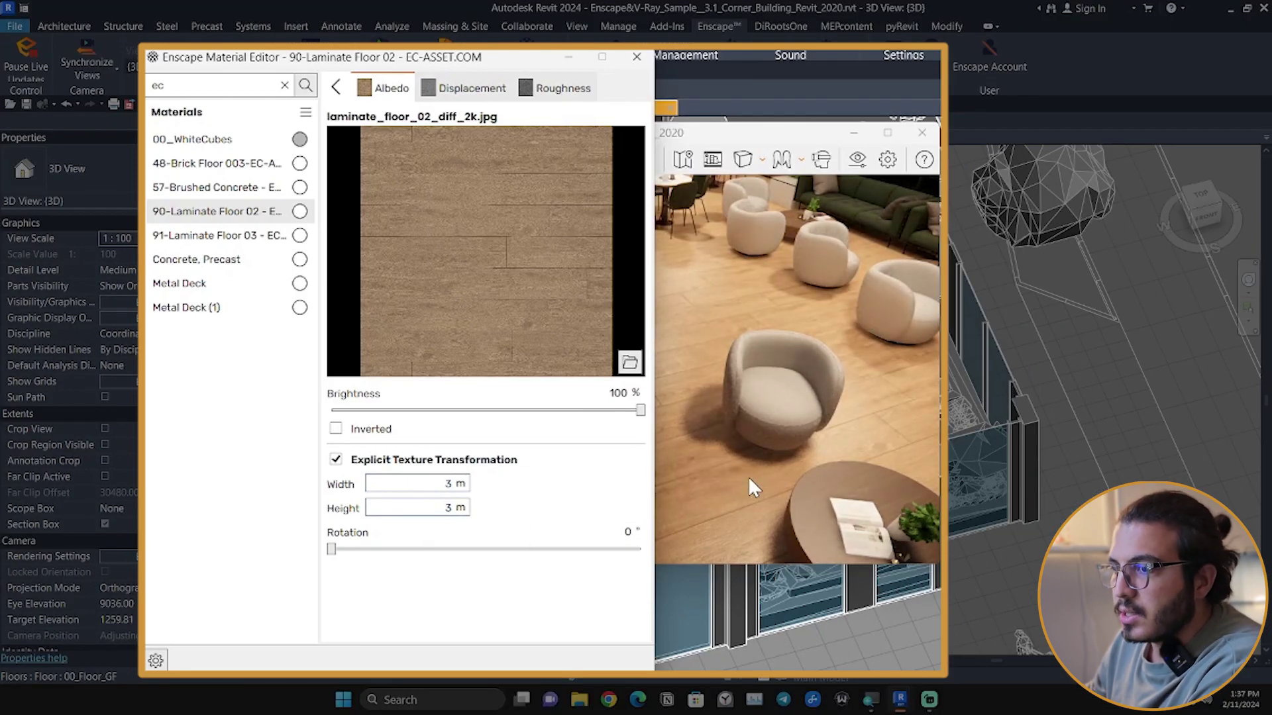
Arrange the Enscape render window beside the material editor and return to the laminate material's main settings.
drag(755, 130, 924, 159)
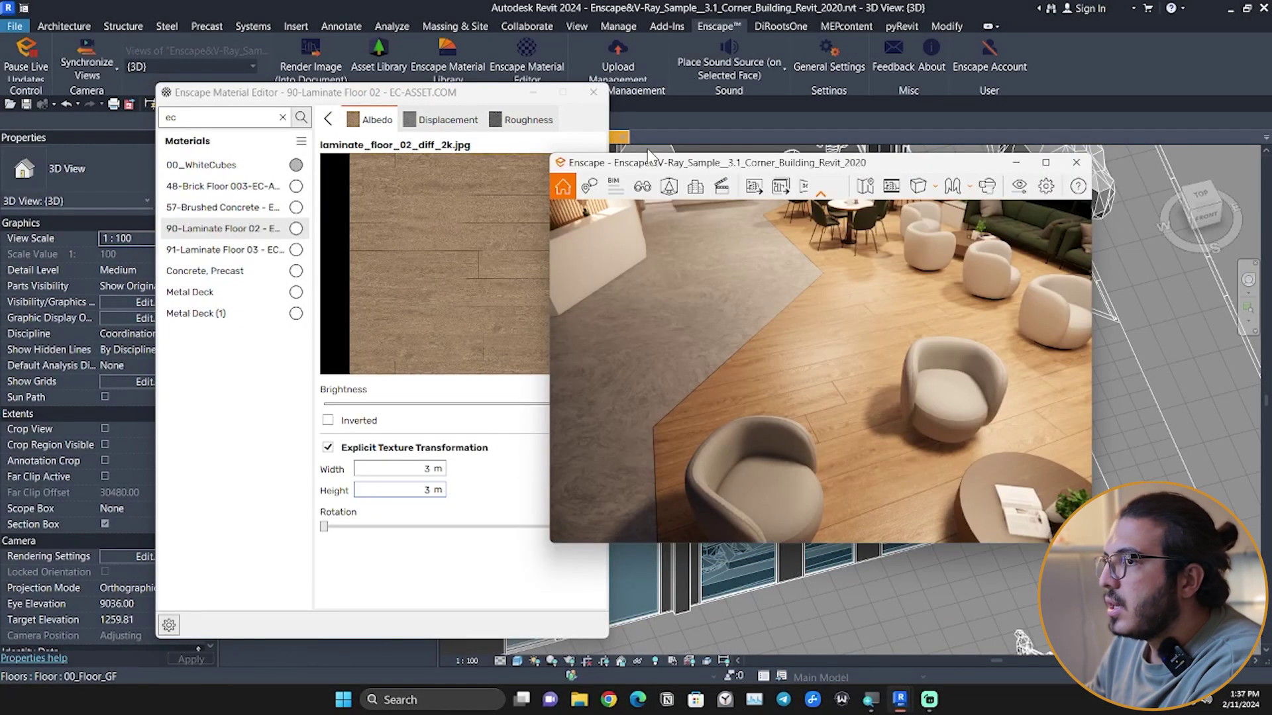
drag(727, 162, 801, 170)
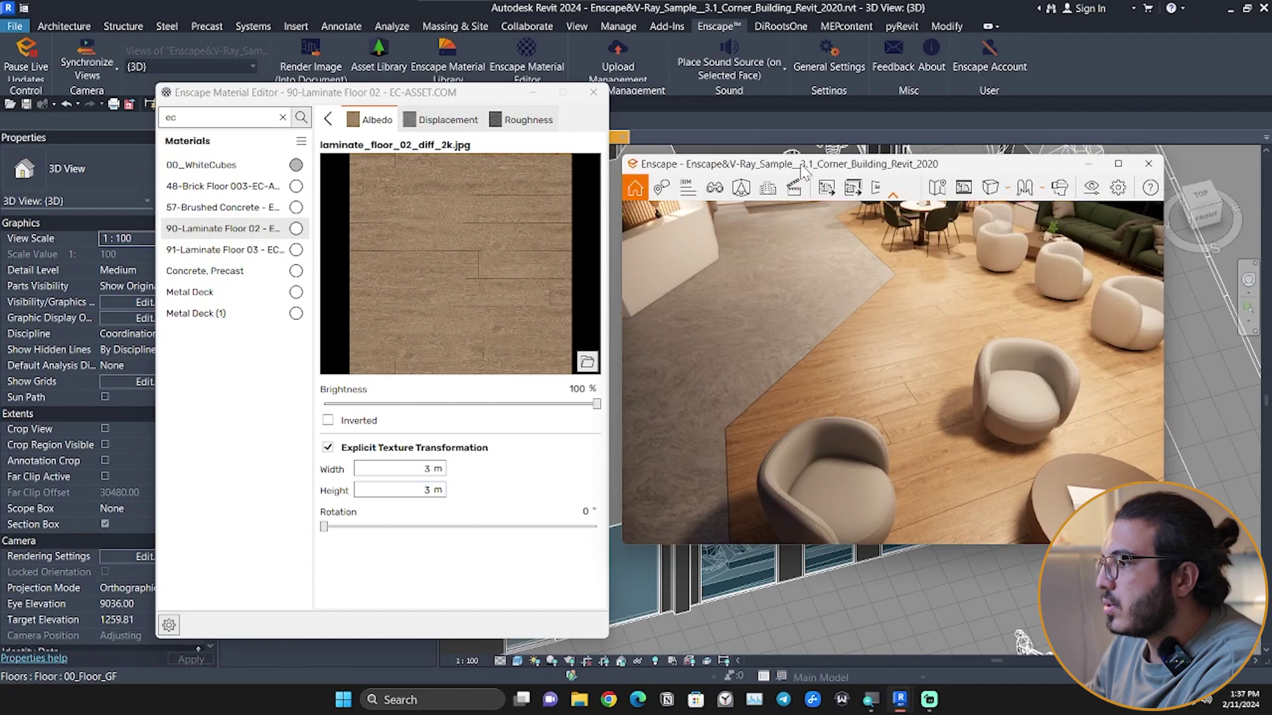
click(328, 119)
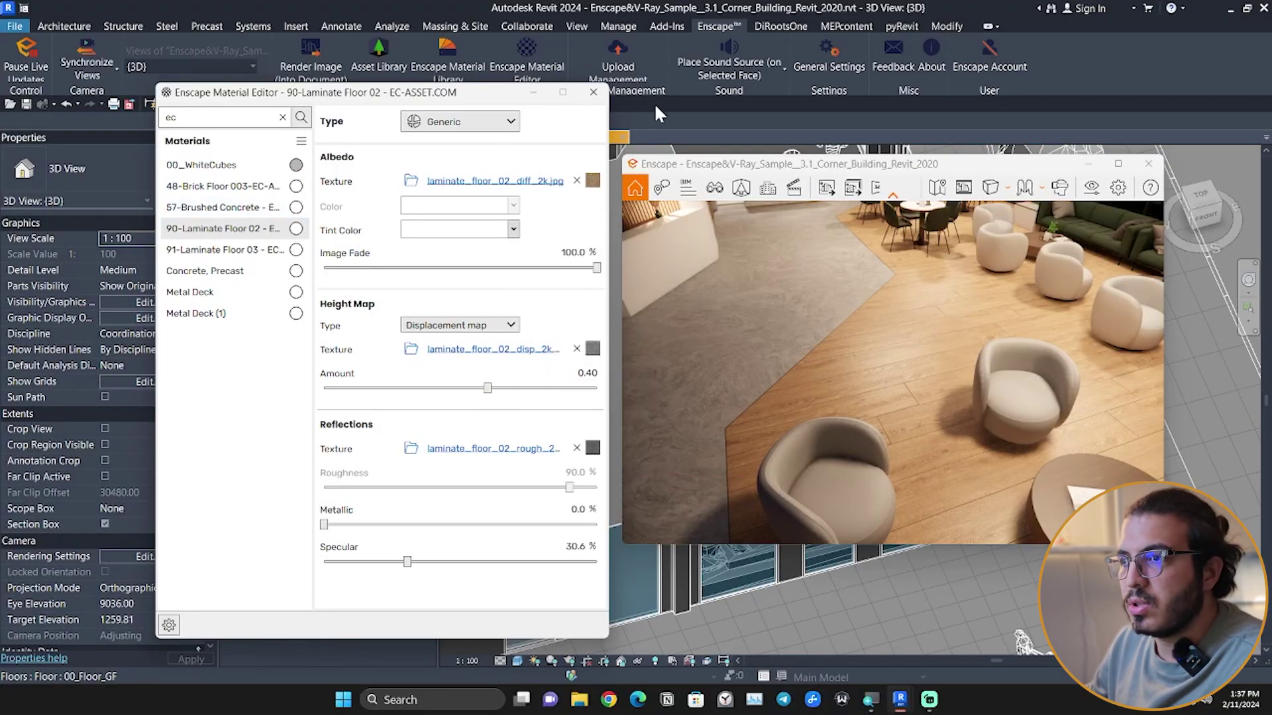
Put the material editor away and start the Paint tool with the café's concrete floor region in view beside the render window.
click(531, 94)
drag(790, 168, 946, 169)
middle_drag(616, 292, 588, 289)
key(t)
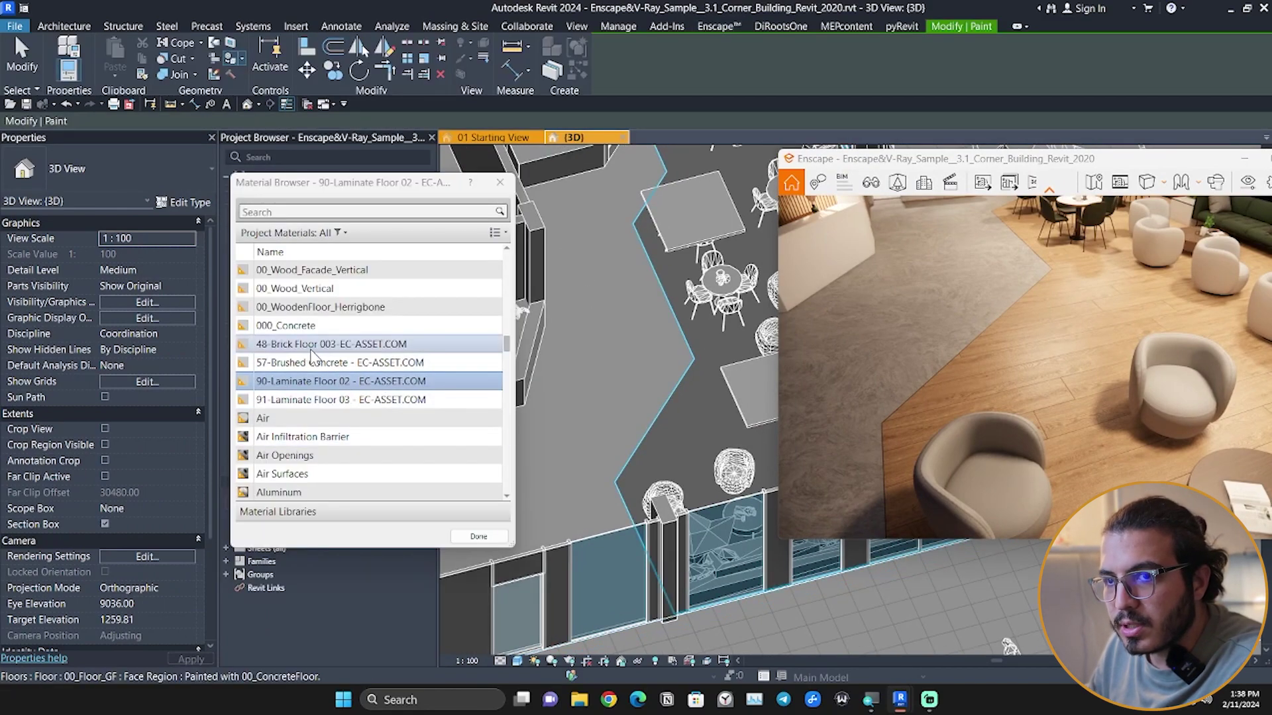
drag(1058, 168, 830, 131)
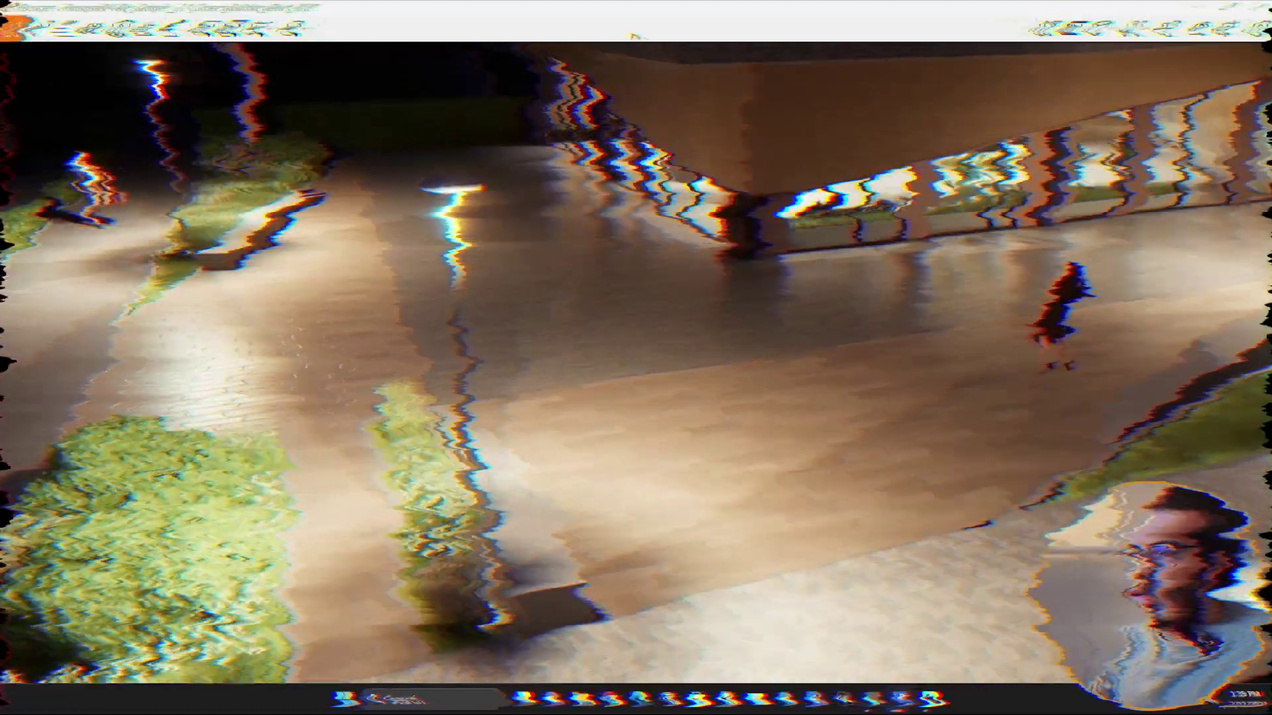
Paint the 00_Travetine outdoor paving beside the building with the 48-Brick Floor 003-EC-ASSET.COM material.
drag(861, 370, 785, 383)
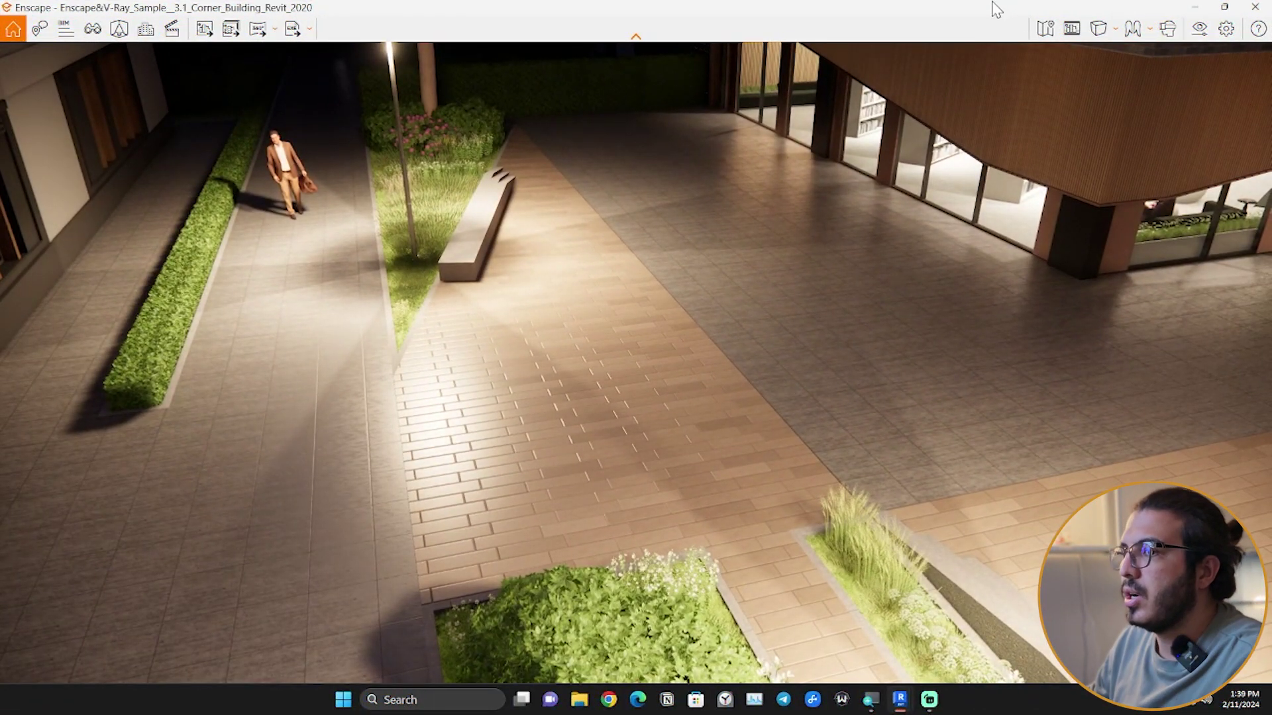
drag(992, 3, 432, 123)
scroll(858, 437, down, 3)
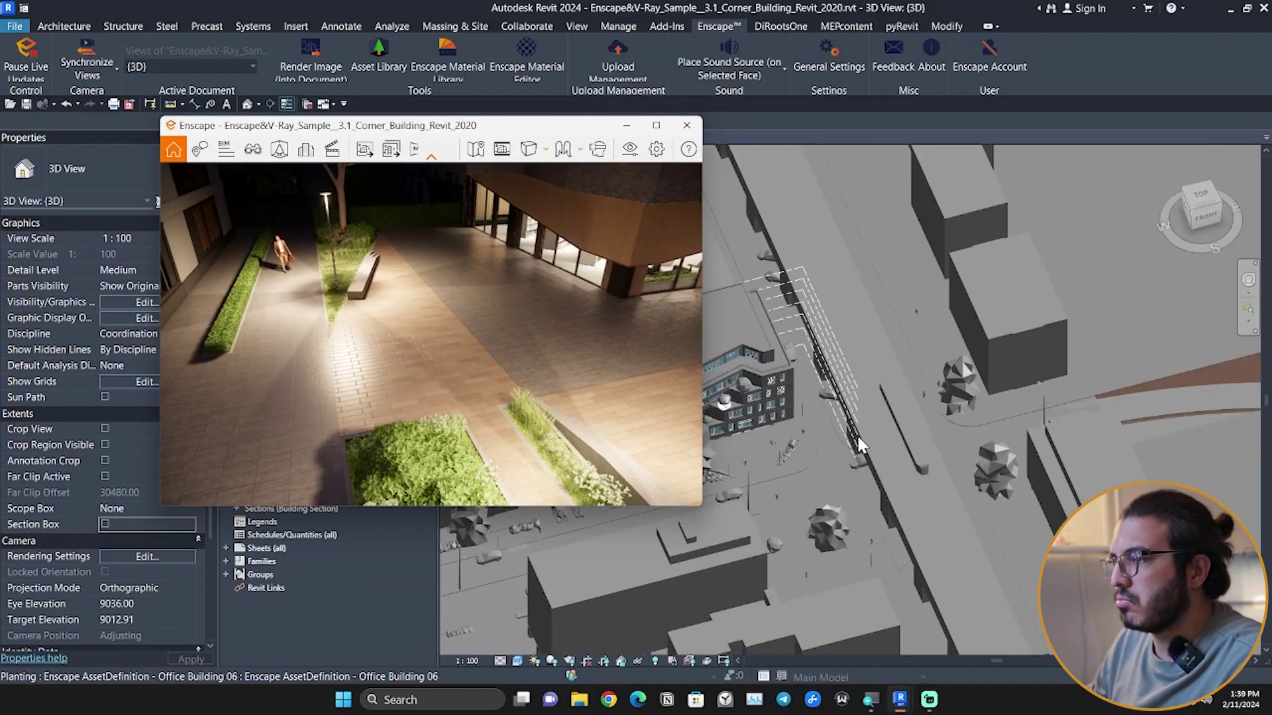
scroll(854, 450, down, 3)
middle_drag(785, 488, 880, 480)
scroll(881, 480, up, 5)
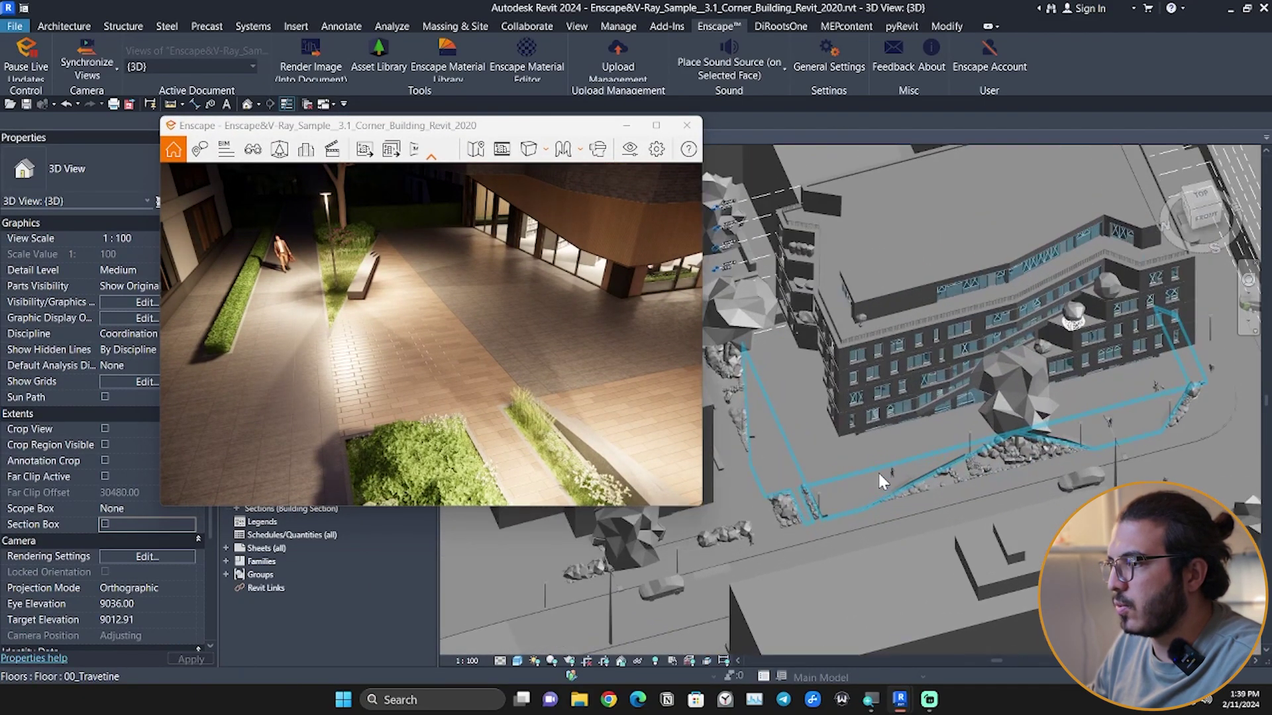
scroll(878, 472, up, 6)
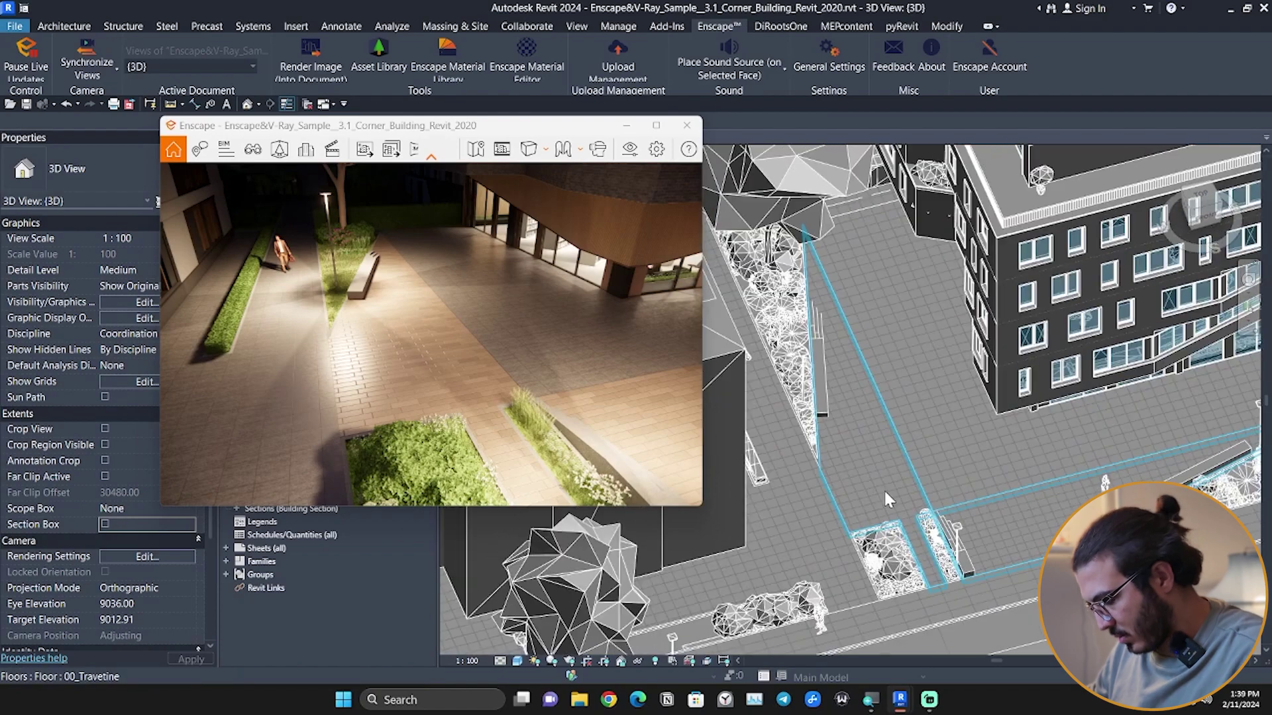
key(p)
key(t)
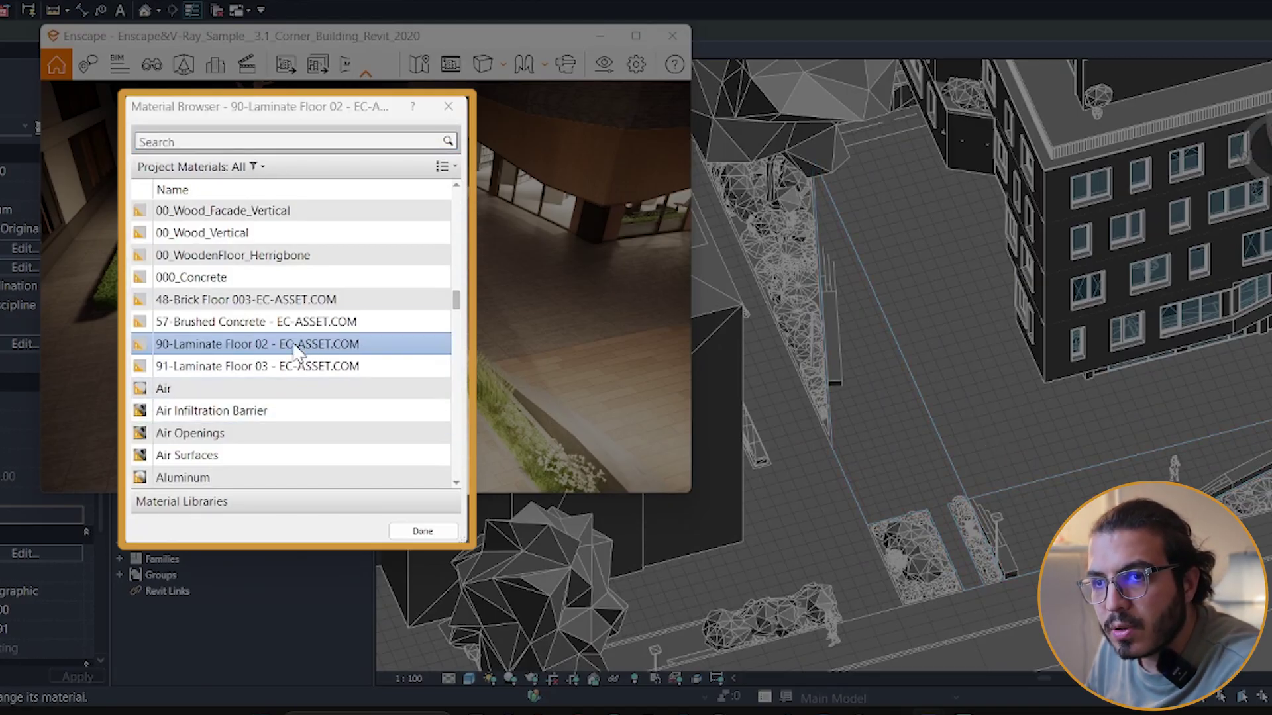
click(271, 299)
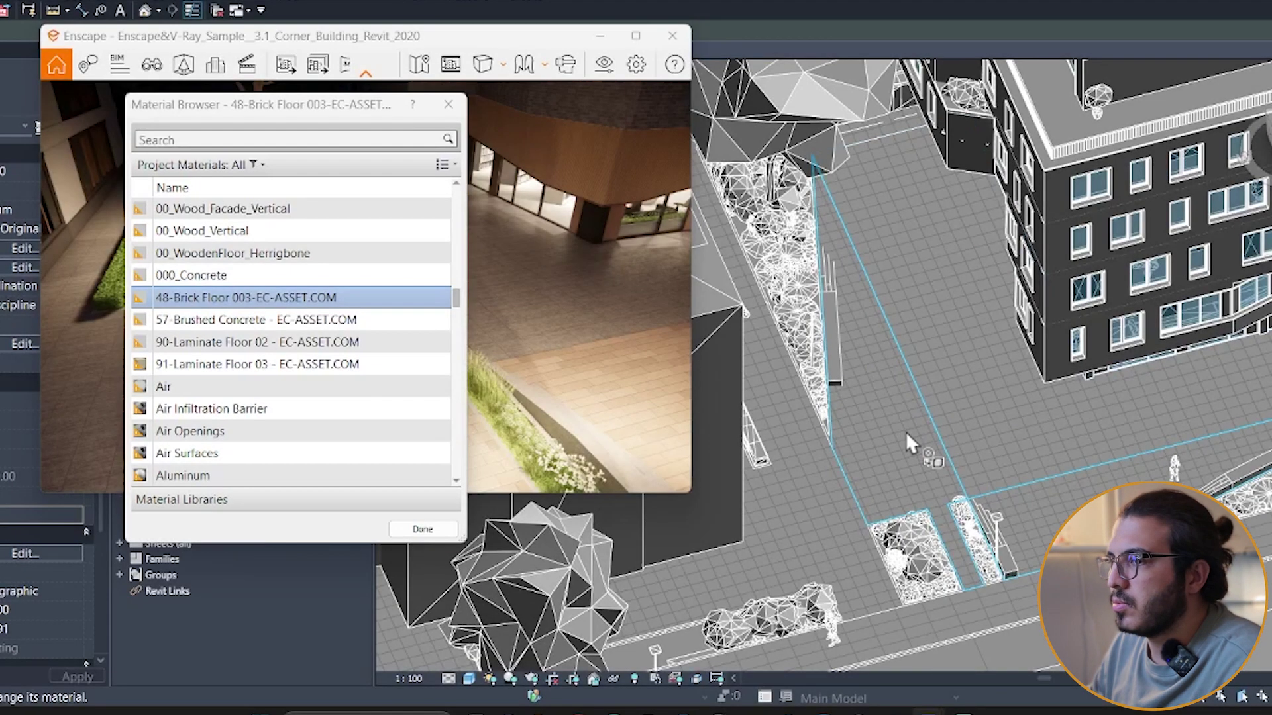
click(905, 431)
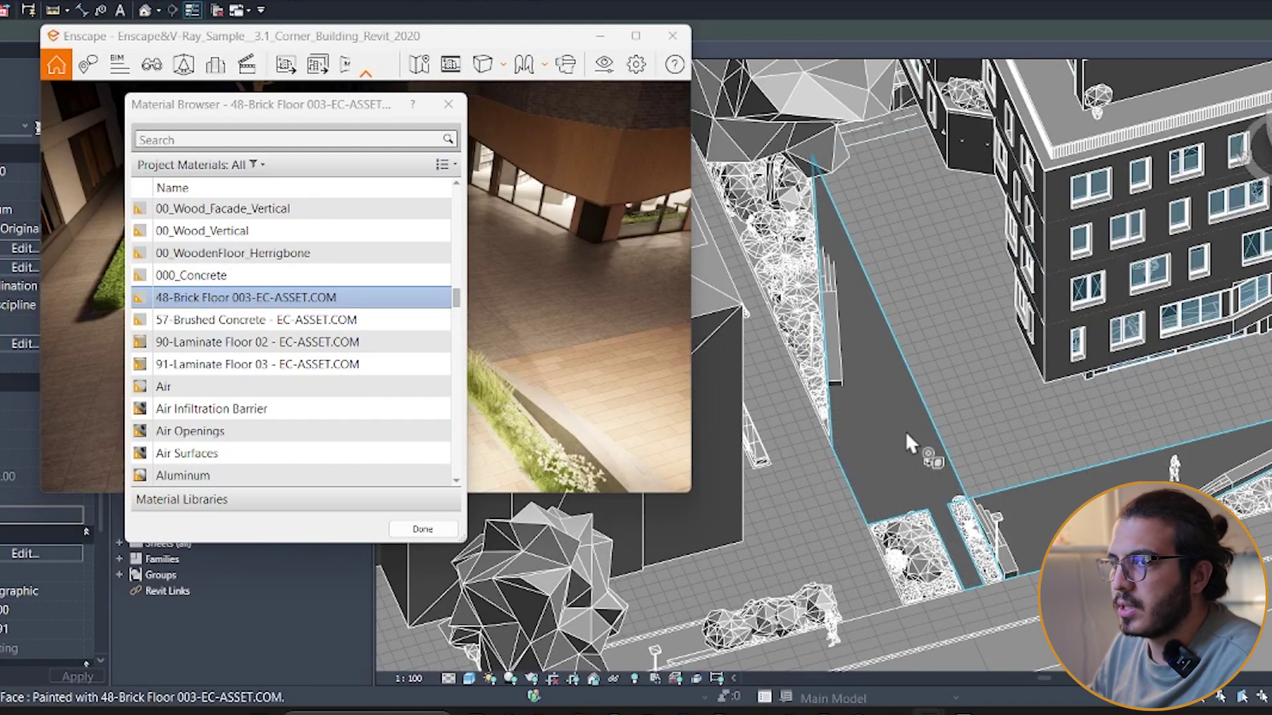
click(448, 105)
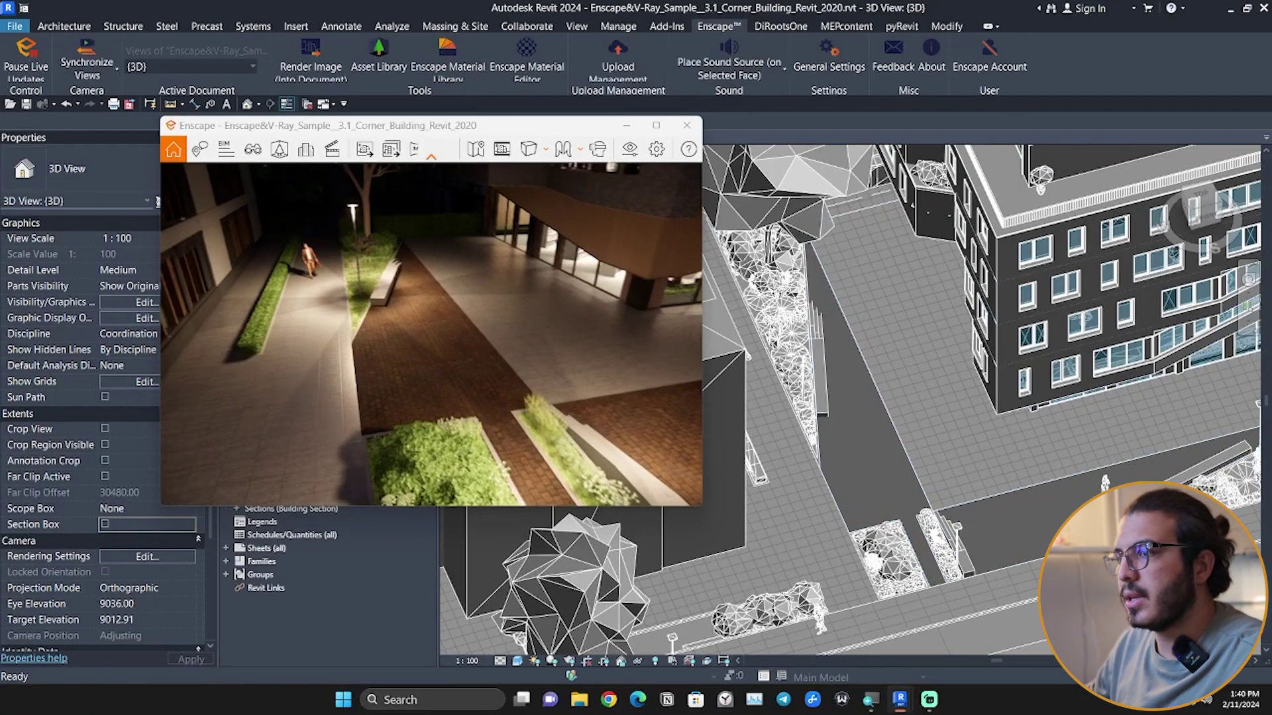
Examine the brick paving up close in the Enscape render and place its window clear of the ribbon.
scroll(430, 334, up, 10)
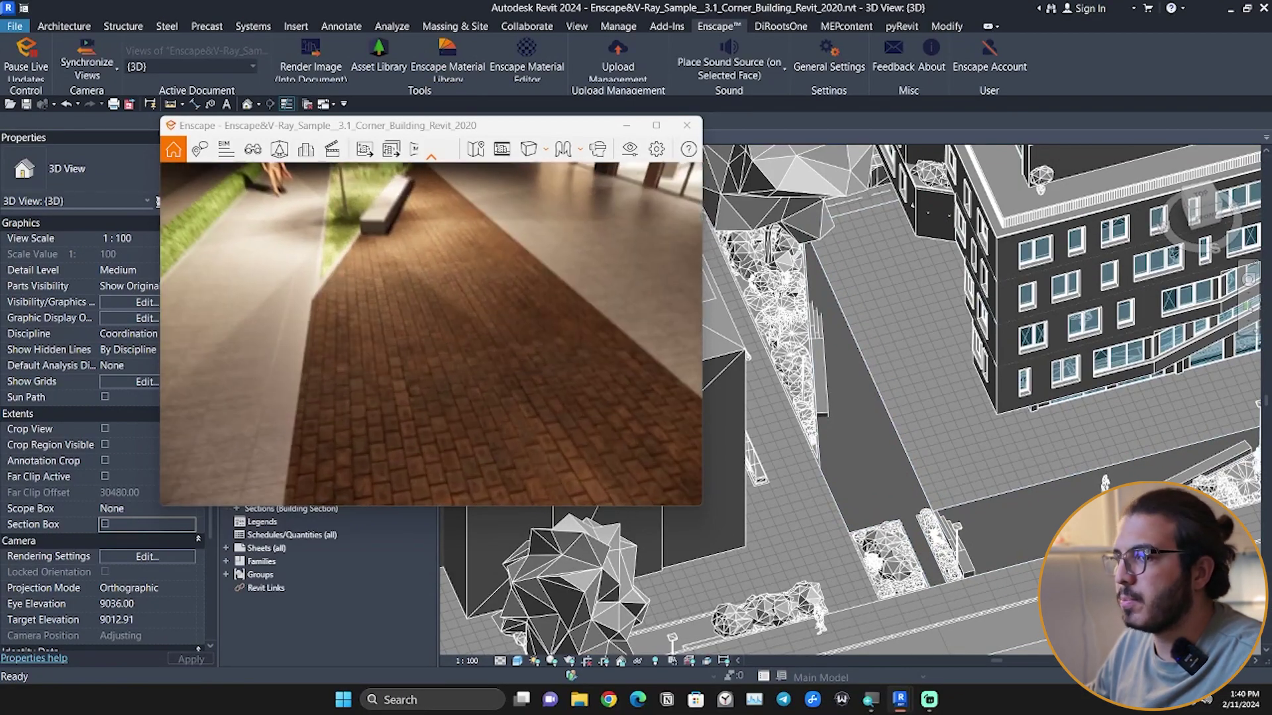
scroll(508, 361, down, 6)
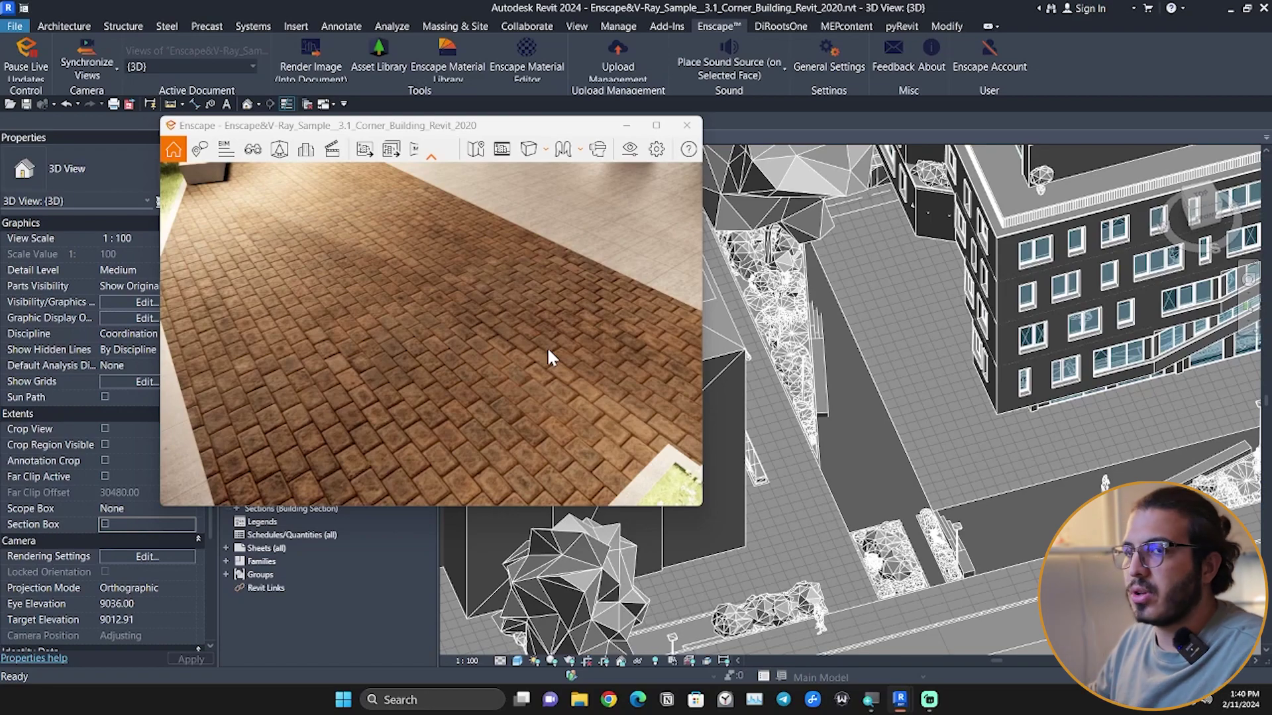
drag(464, 131, 688, 207)
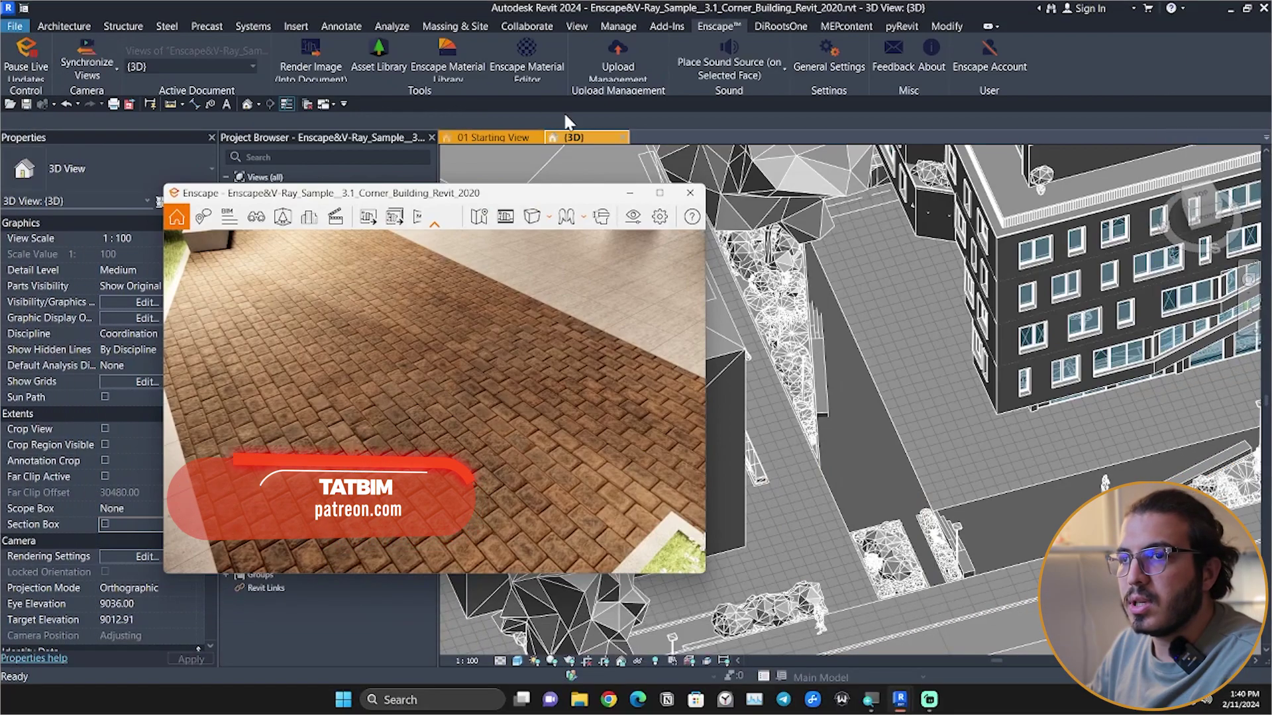
Start a material package import in the Enscape Material Editor and search the collection's 03-Terrain folder for "snow".
click(528, 54)
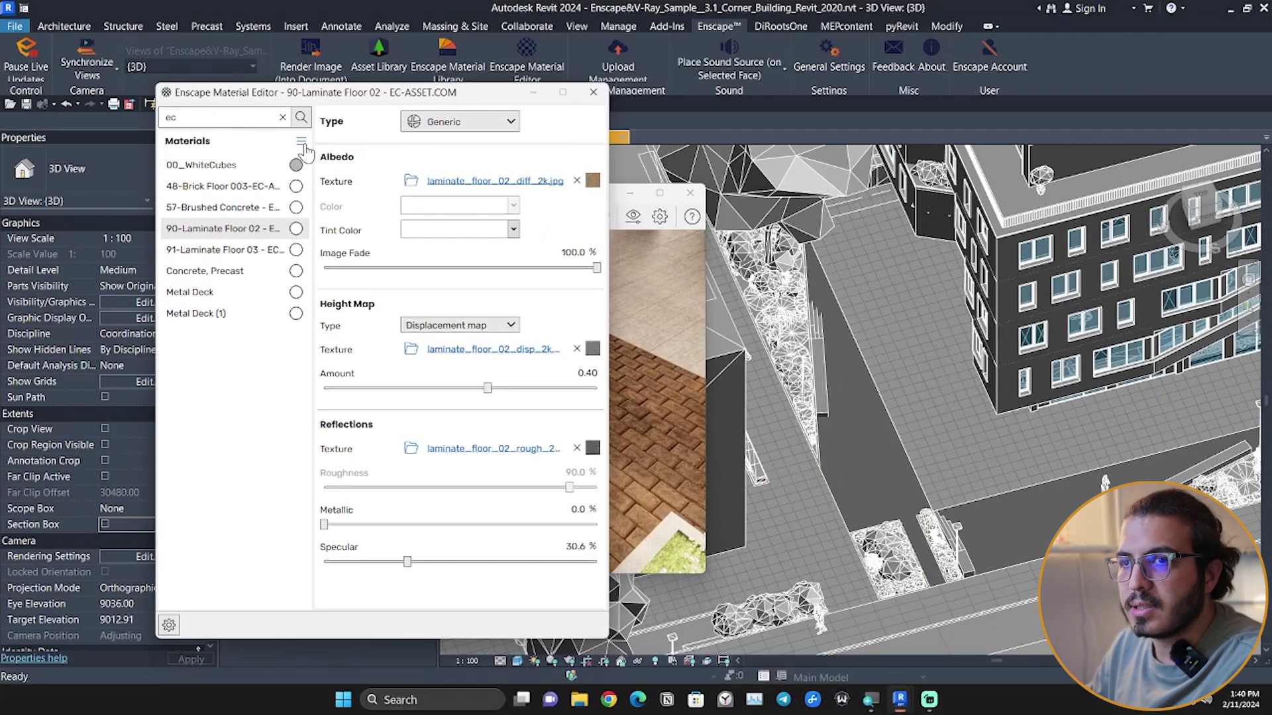
click(344, 197)
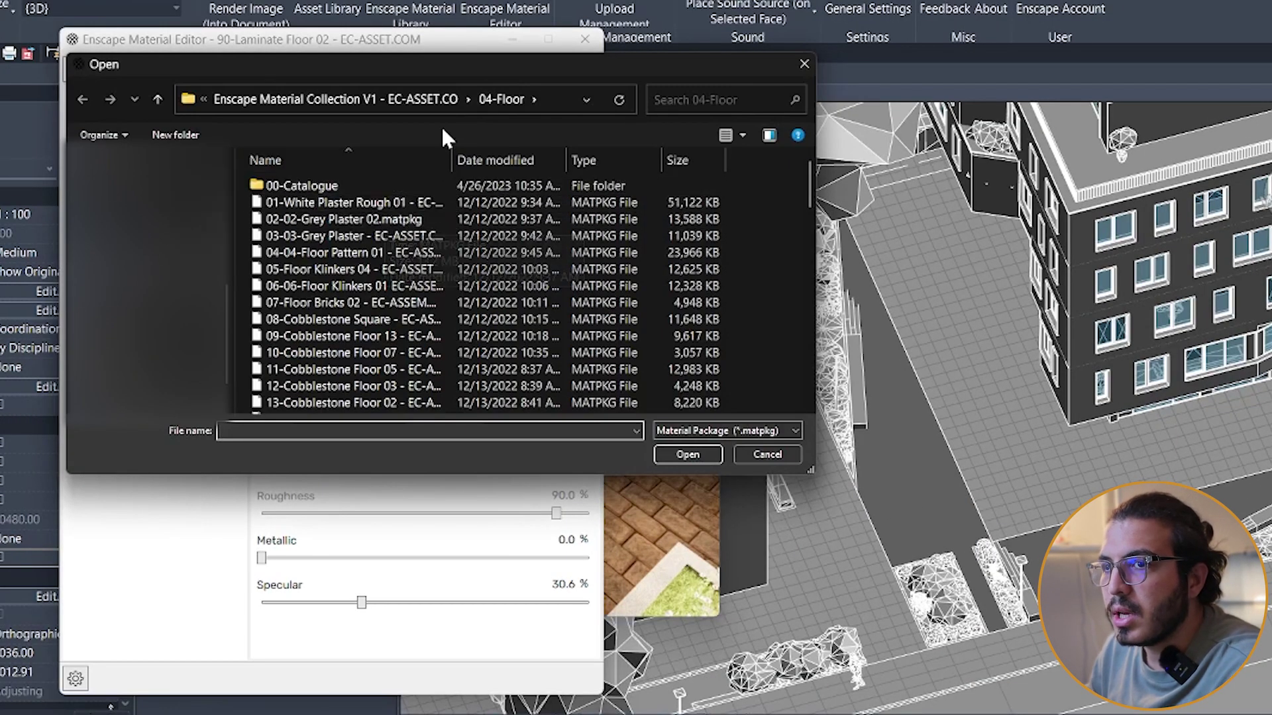
click(424, 100)
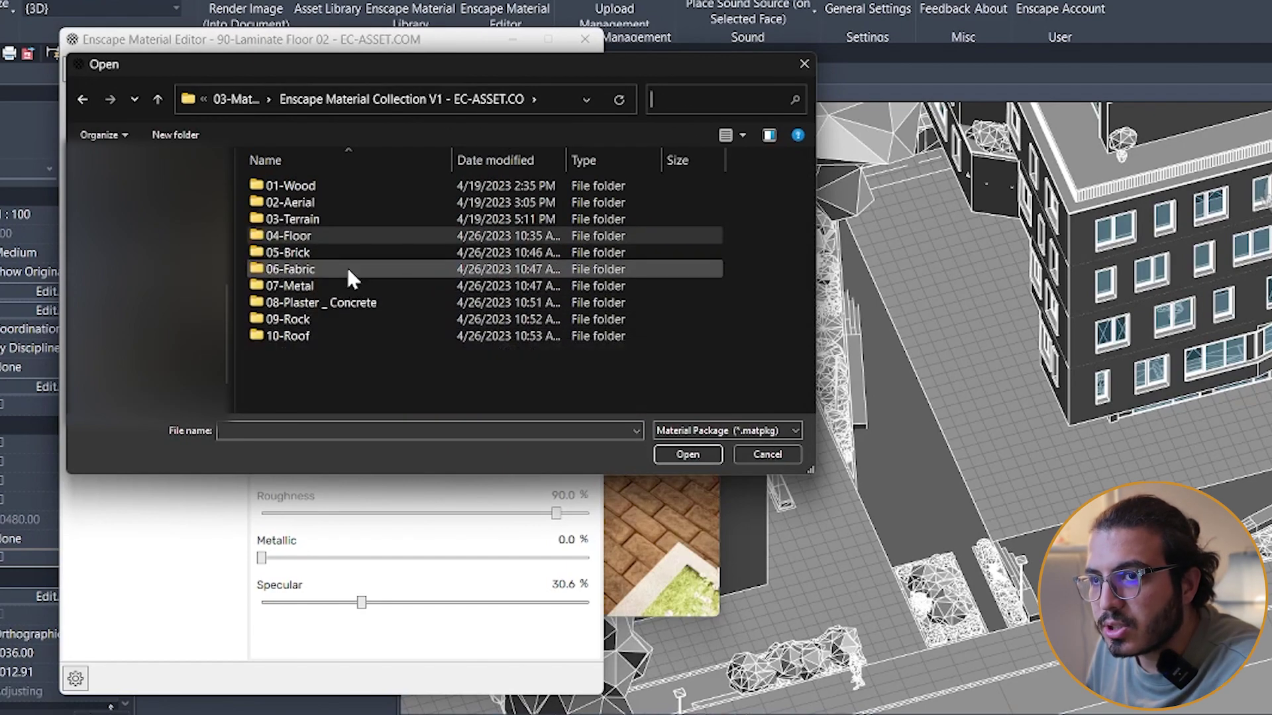
double_click(292, 219)
scroll(464, 298, down, 10)
click(720, 100)
text(snow)
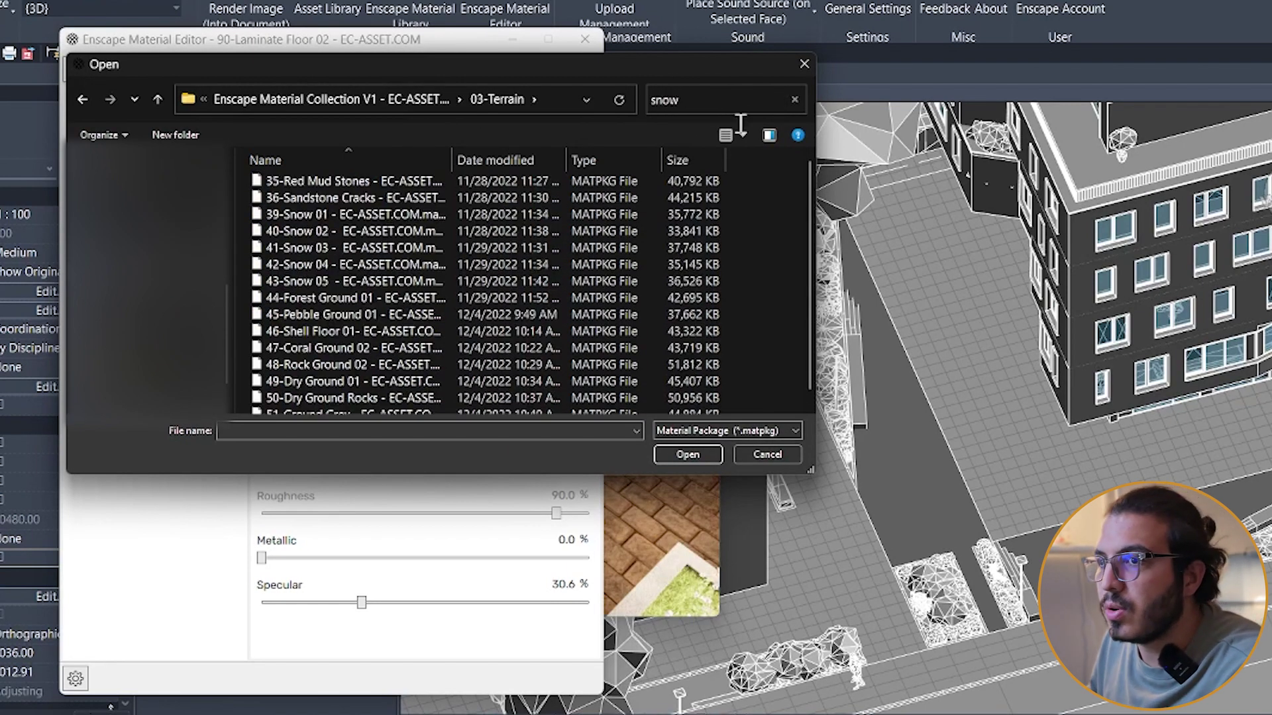
Import the five snow packages, 39-Snow 01 through 43-Snow 05, and close the material editor.
click(450, 311)
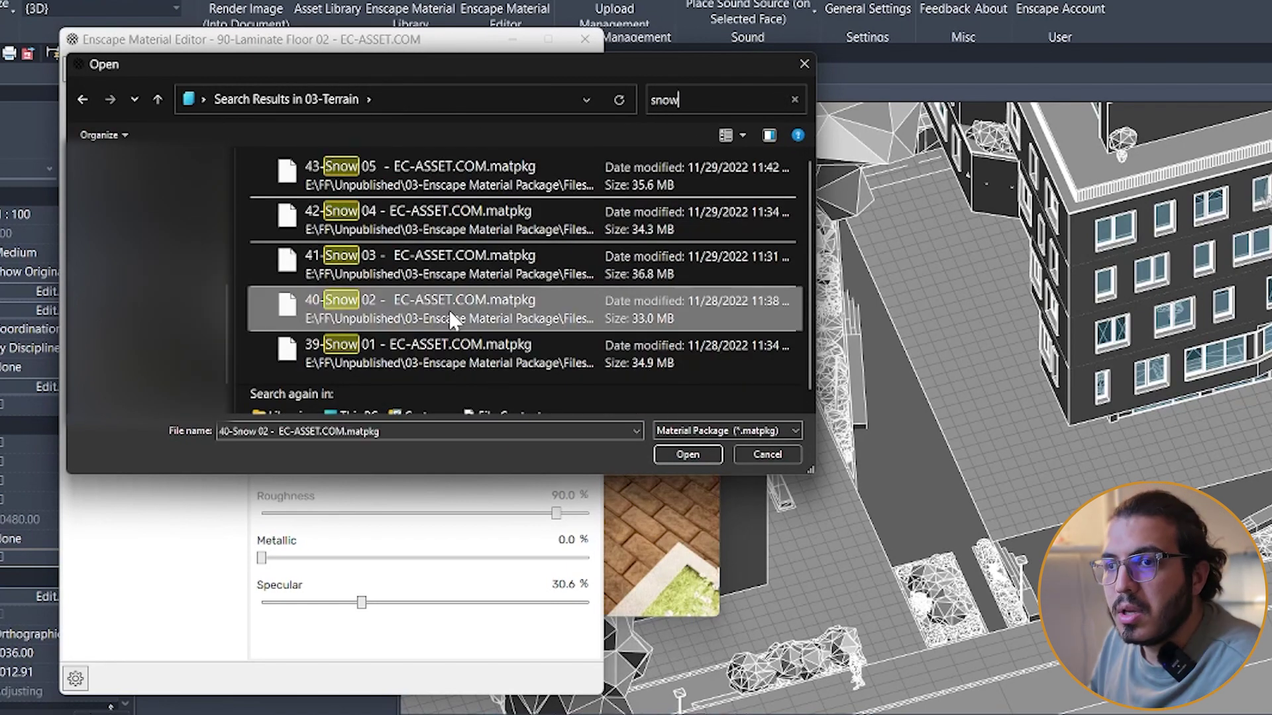
click(436, 359)
ctrl+click(420, 184)
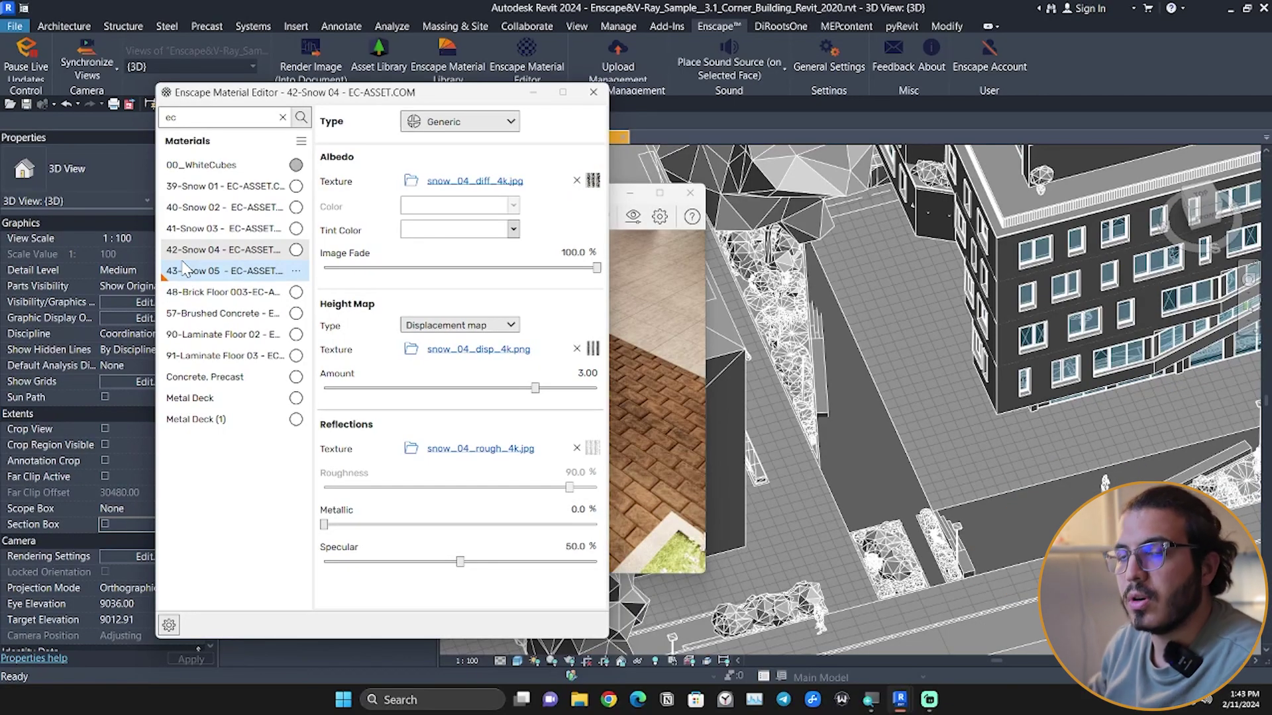
click(592, 93)
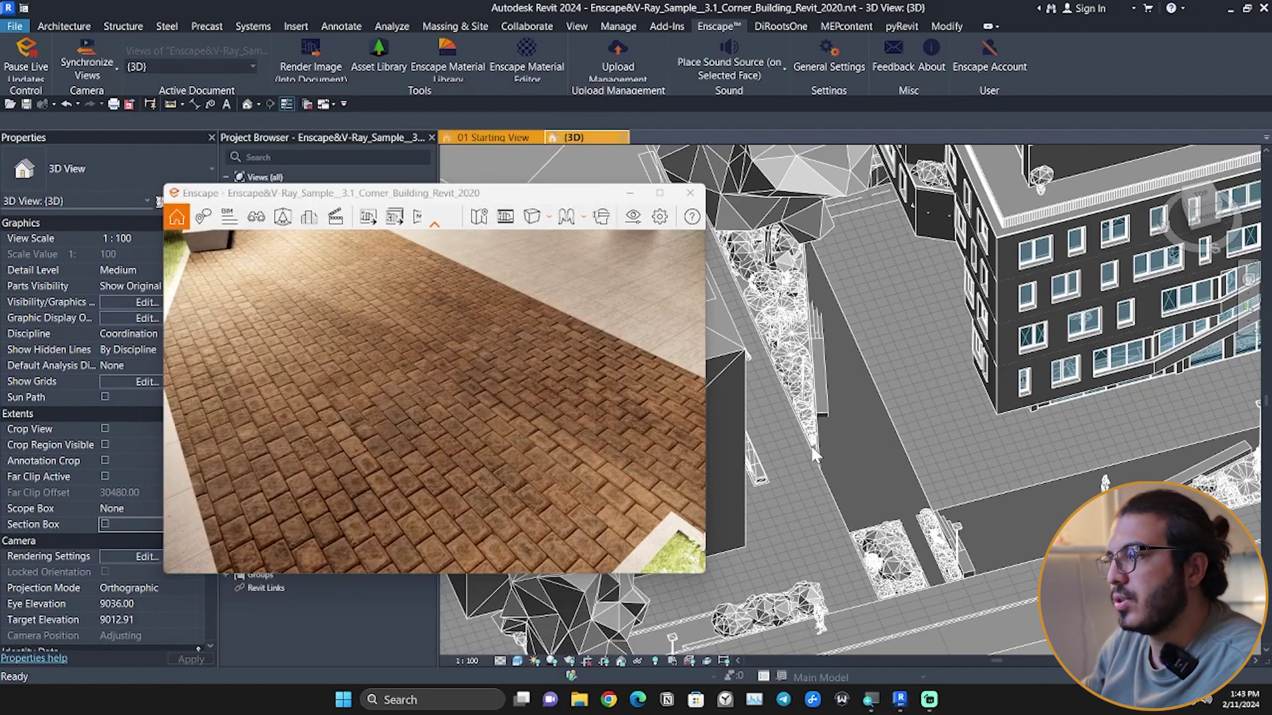
Paint the brick outdoor paving with the 42-Snow 04 - EC-ASSET.COM material, filtering the project materials by "42".
scroll(808, 453, up, 5)
middle_drag(802, 451, 931, 502)
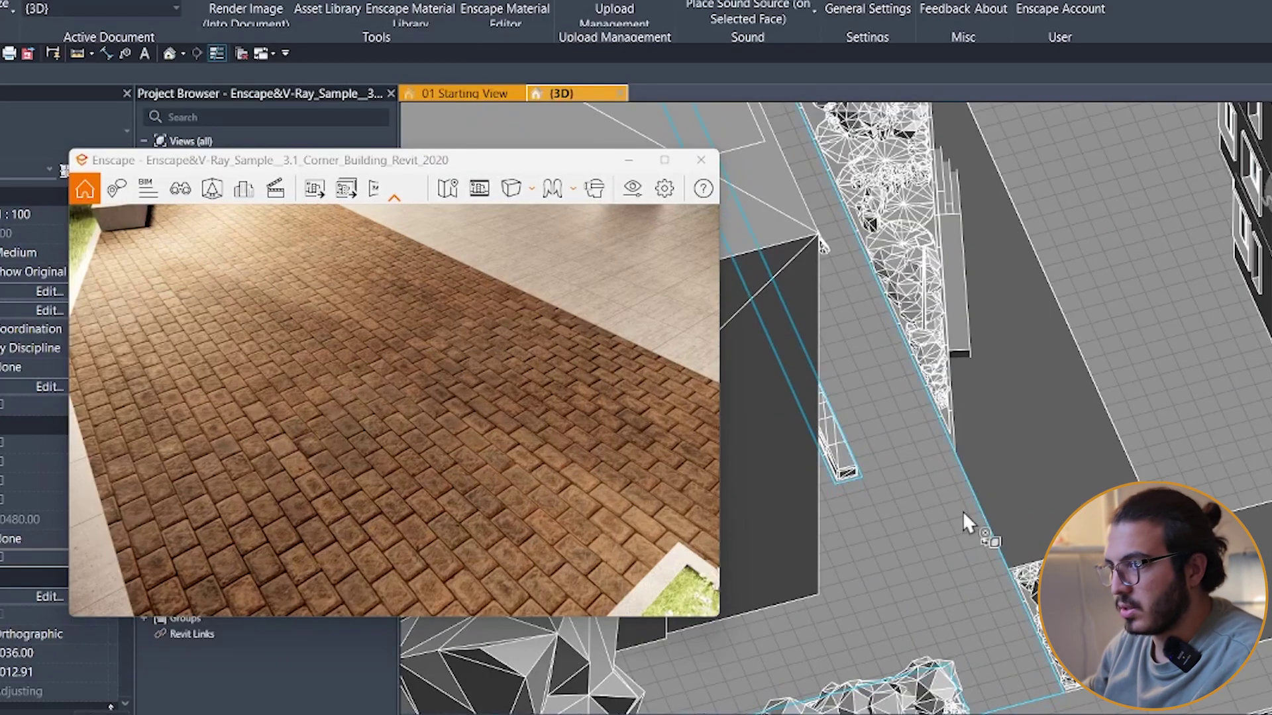
text(pt)
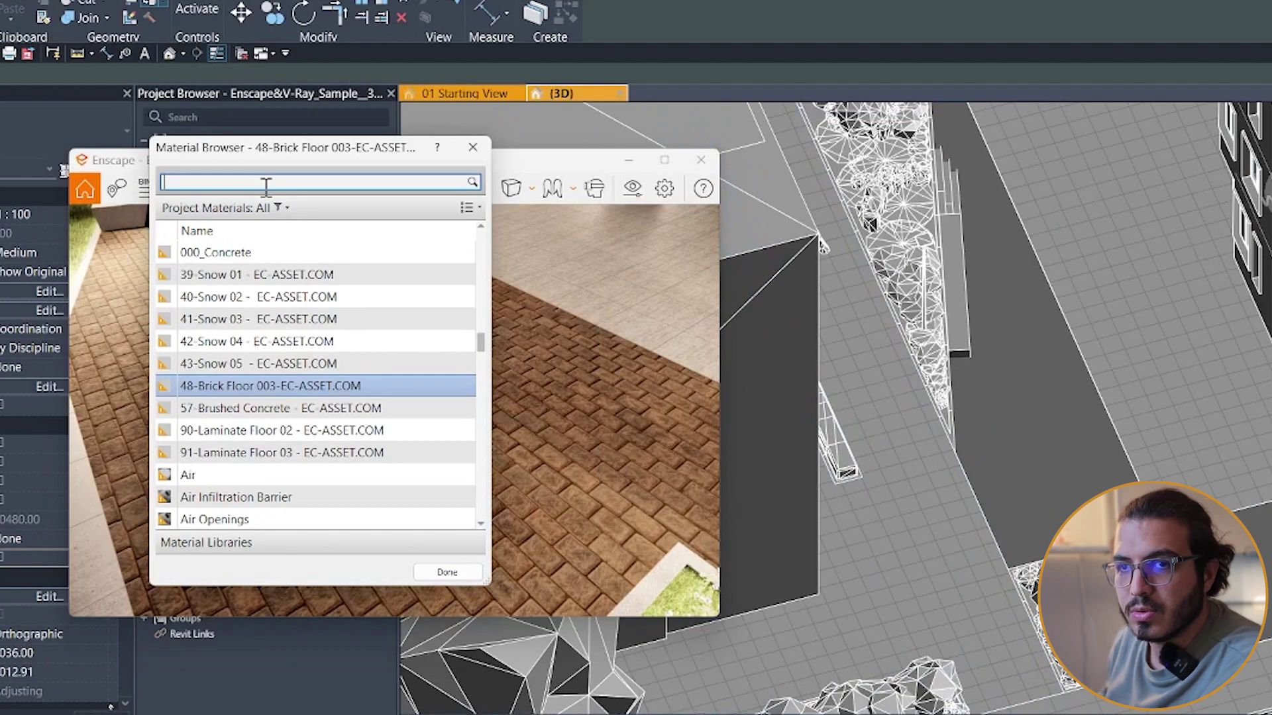
text(42)
click(278, 305)
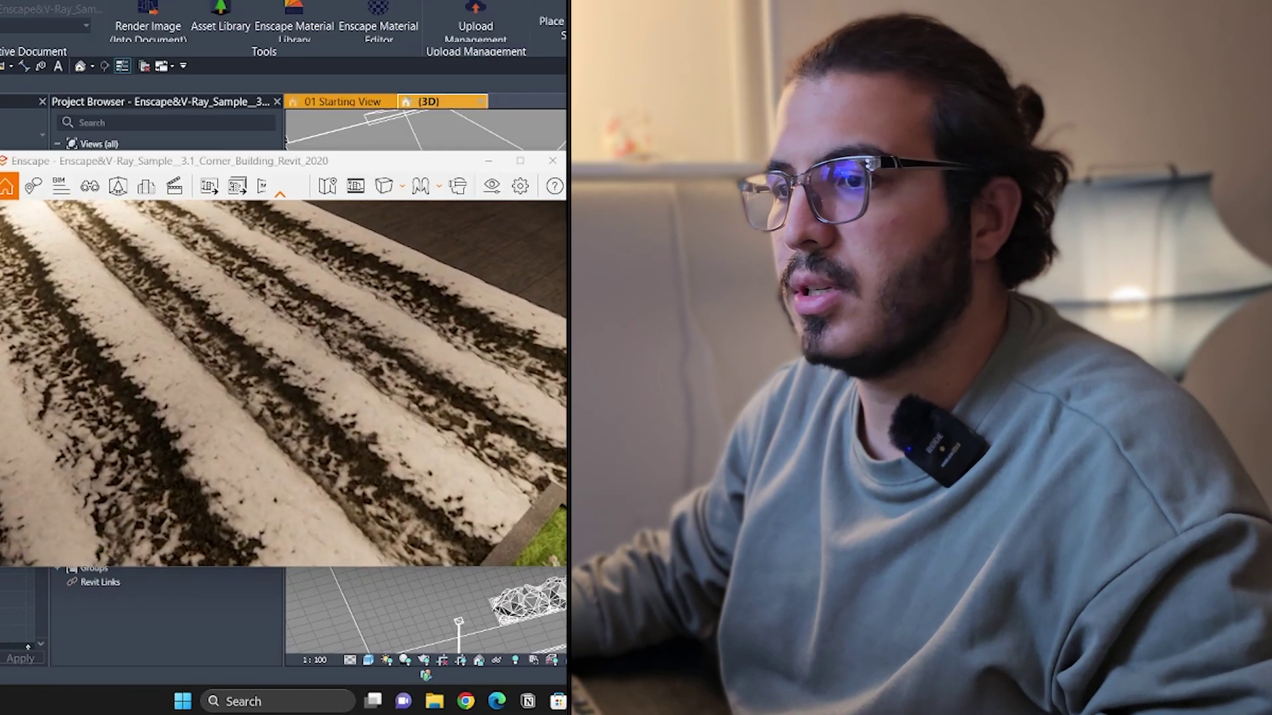
Shift the Enscape scene's time of day to daylight and examine the snow-covered ground up close.
key(w)
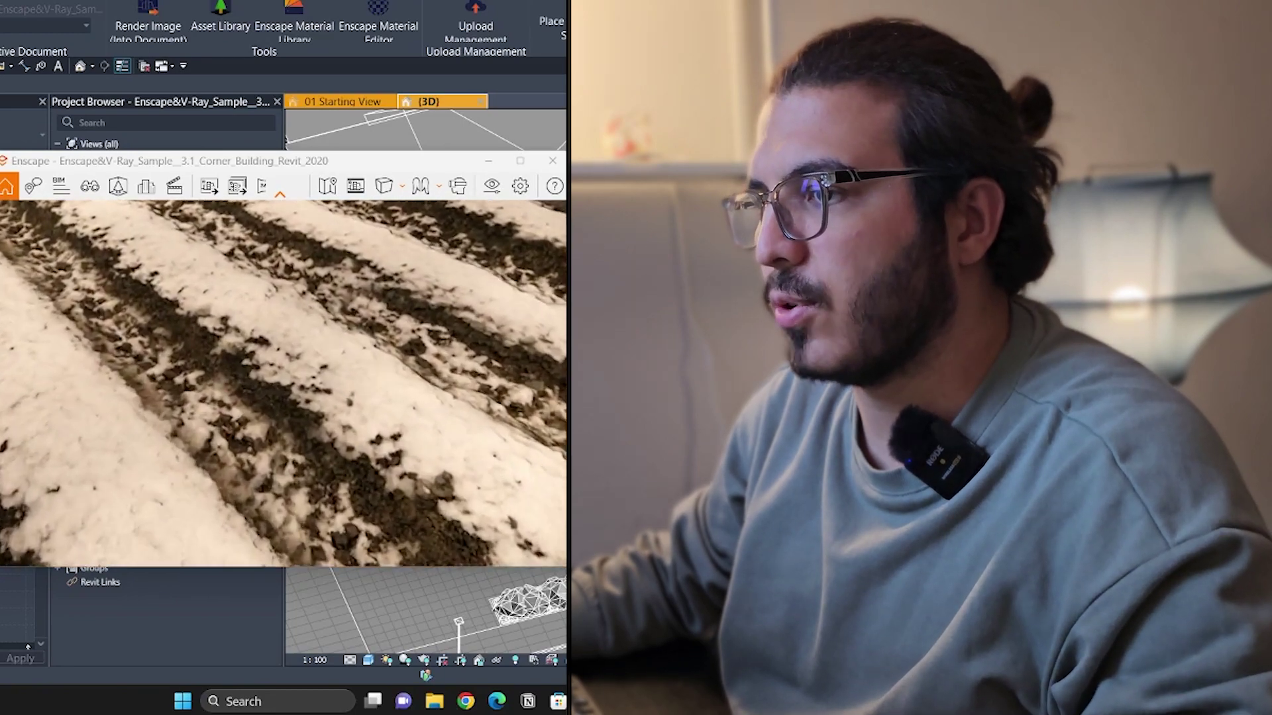
key(s)
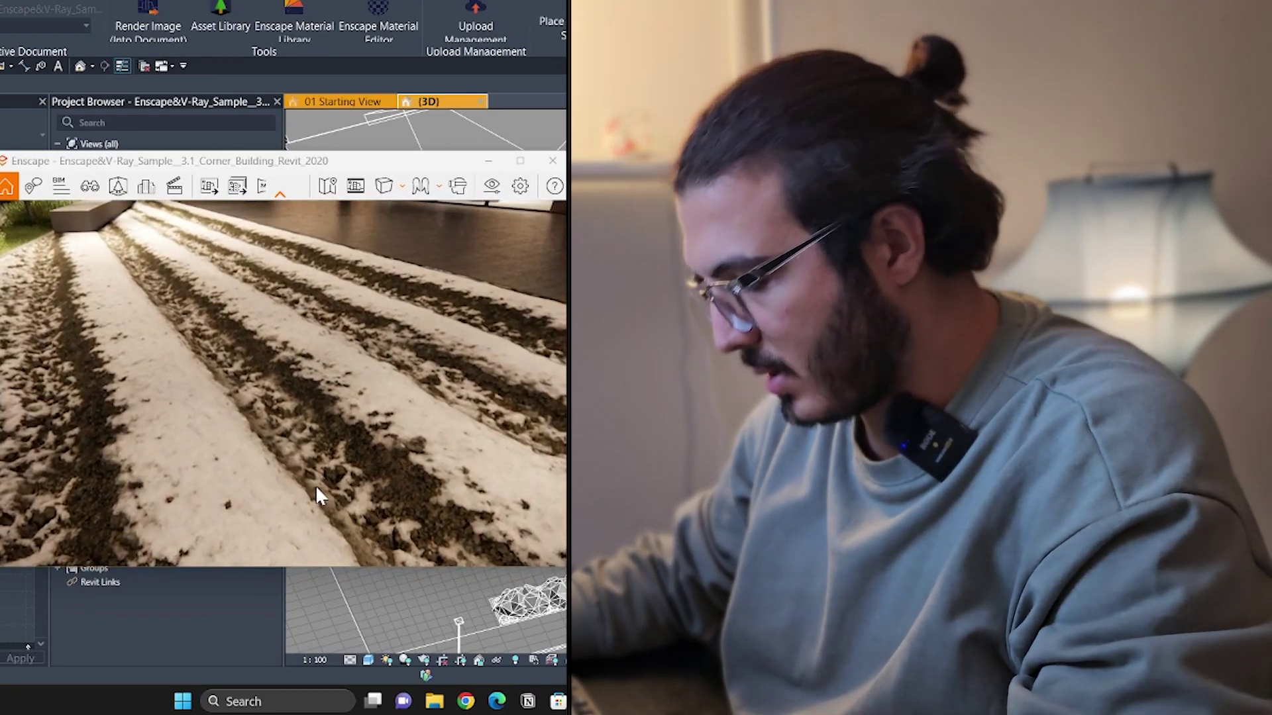
shift+right_drag(316, 485, 372, 482)
drag(373, 483, 324, 507)
key(w)
key(s)
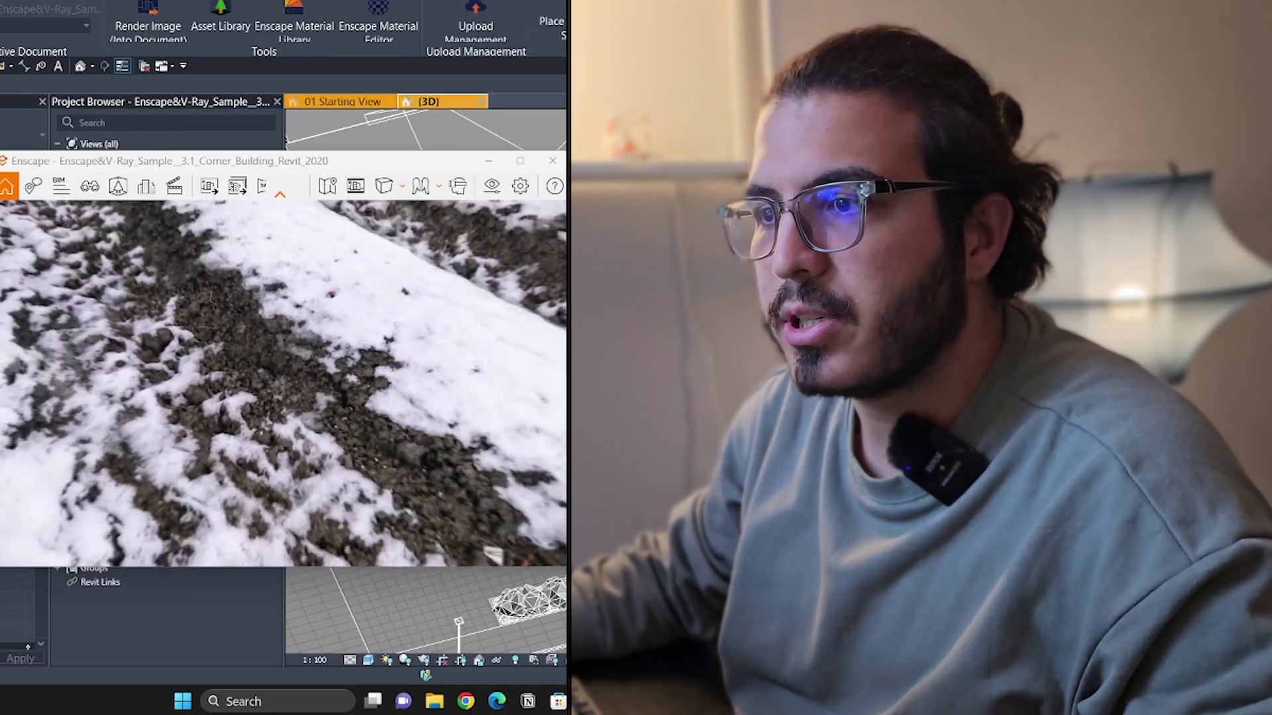